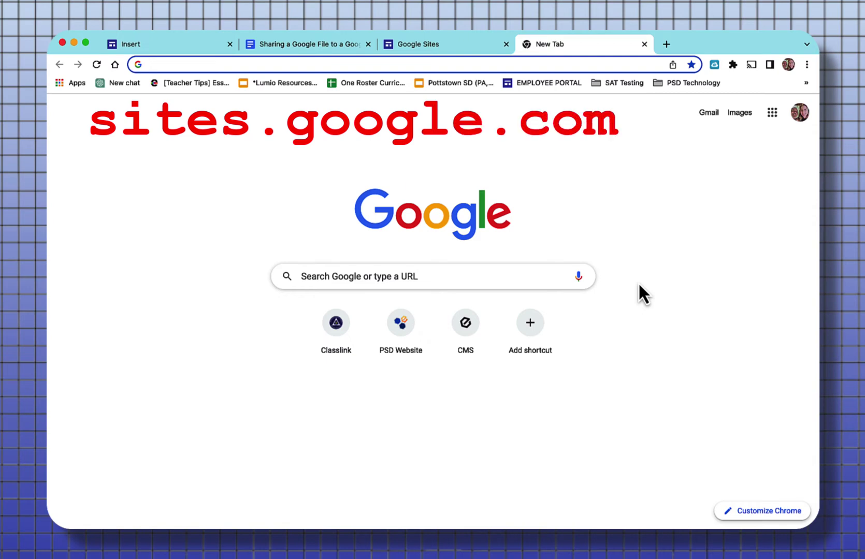
- Go to the Google Sites home page from the Google apps grid
click(772, 112)
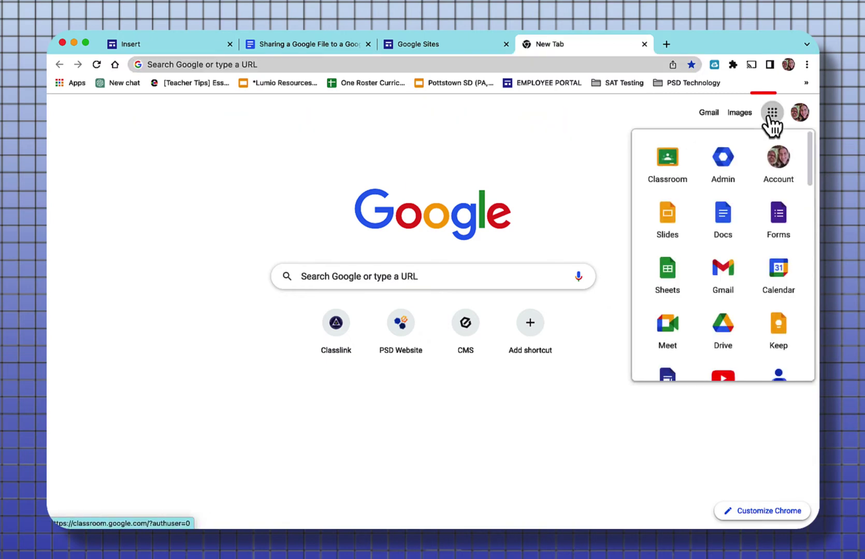
scroll(735, 295, down, 1)
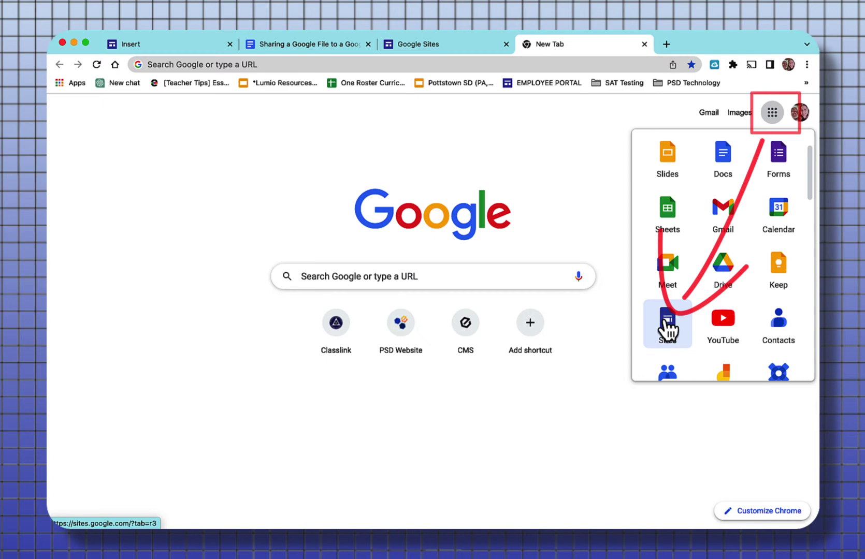
click(667, 326)
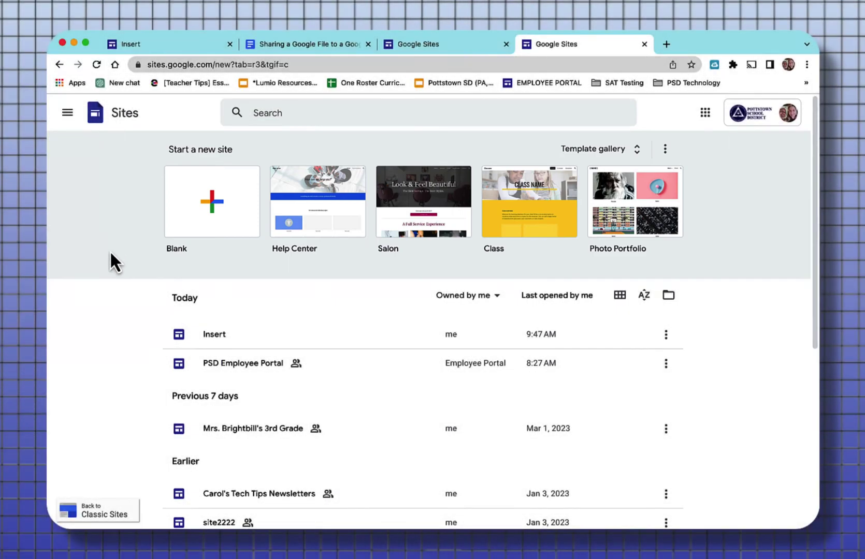
- Open the Insert site and add a collapsible group with lorem ipsum text pasted as matching style
click(162, 47)
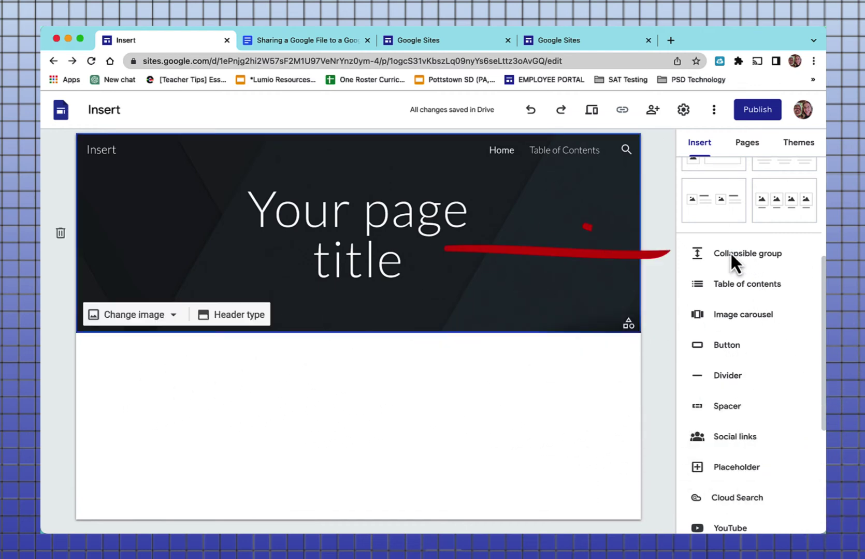
click(730, 253)
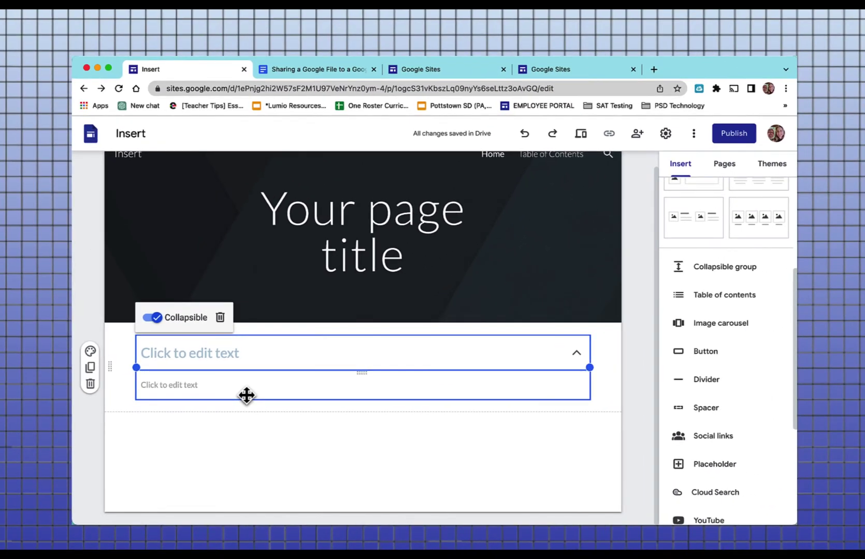
right_click(248, 387)
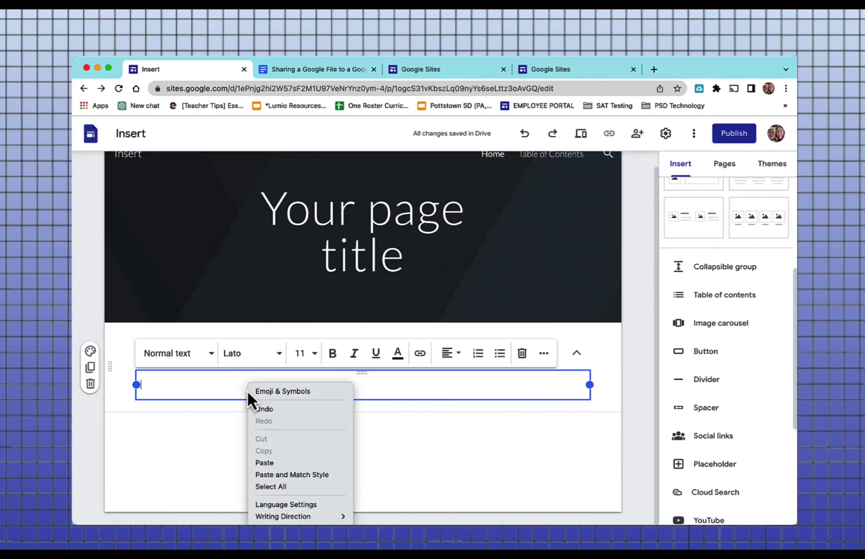
click(196, 386)
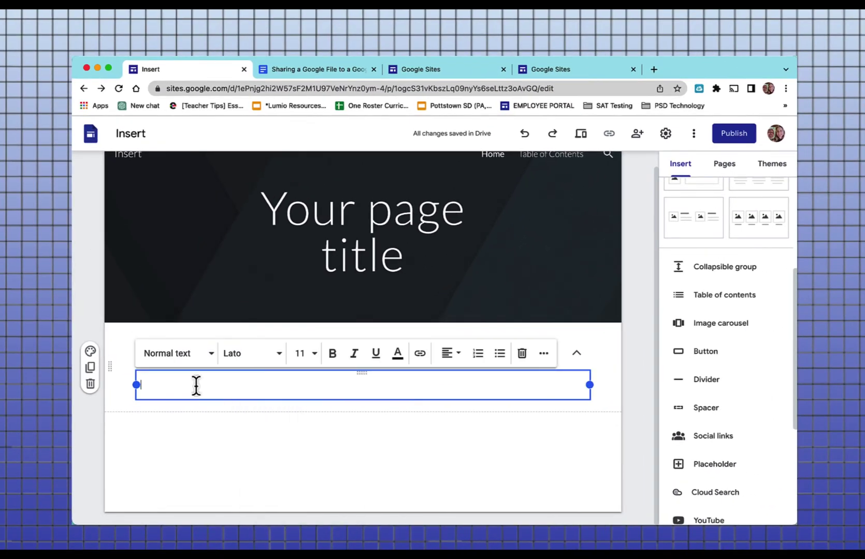
right_click(196, 388)
click(242, 473)
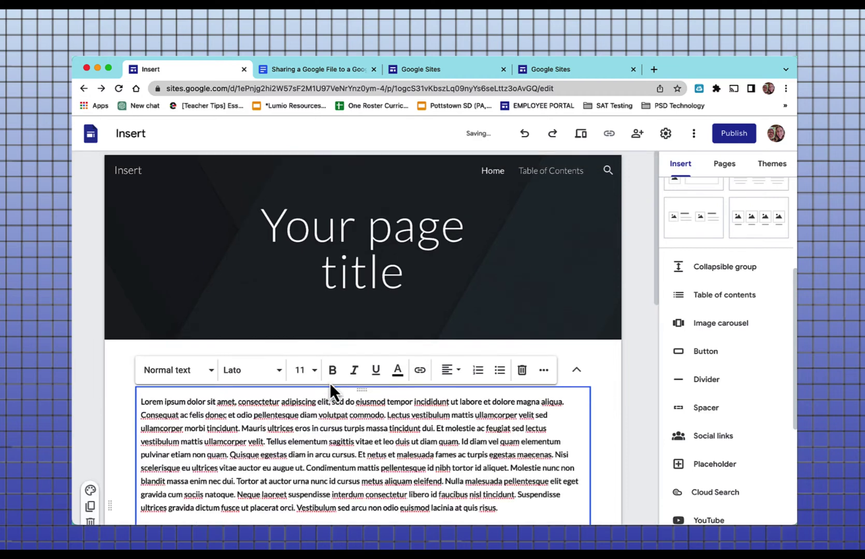
- Title the group 'Fake Text' and switch off its Collapsible setting
click(271, 373)
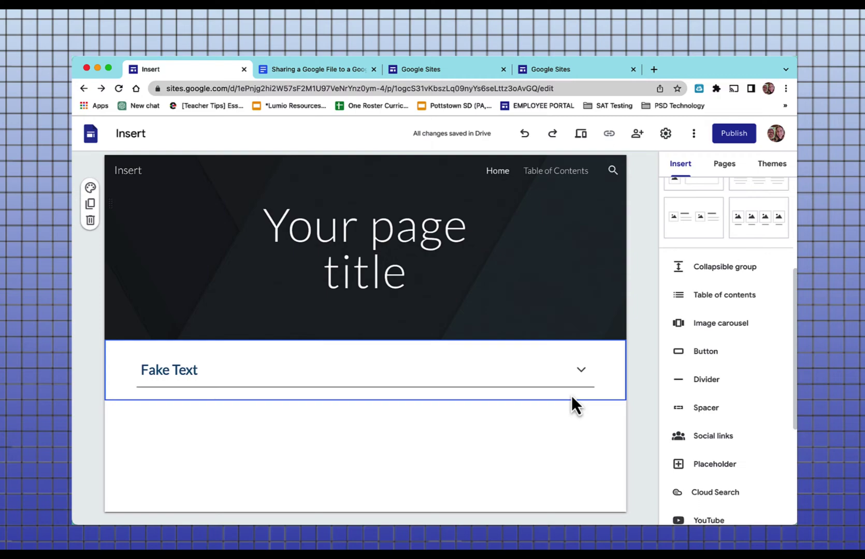
click(581, 367)
click(581, 366)
scroll(548, 404, down, 6)
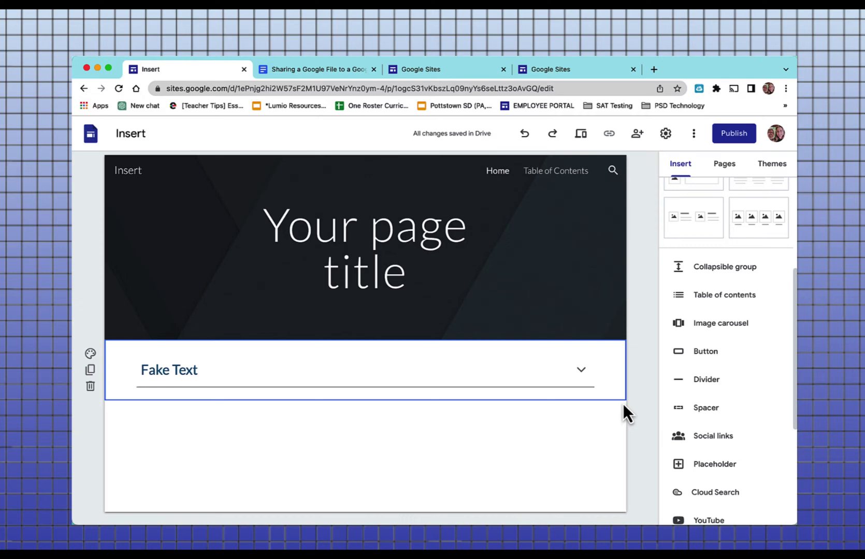
click(151, 334)
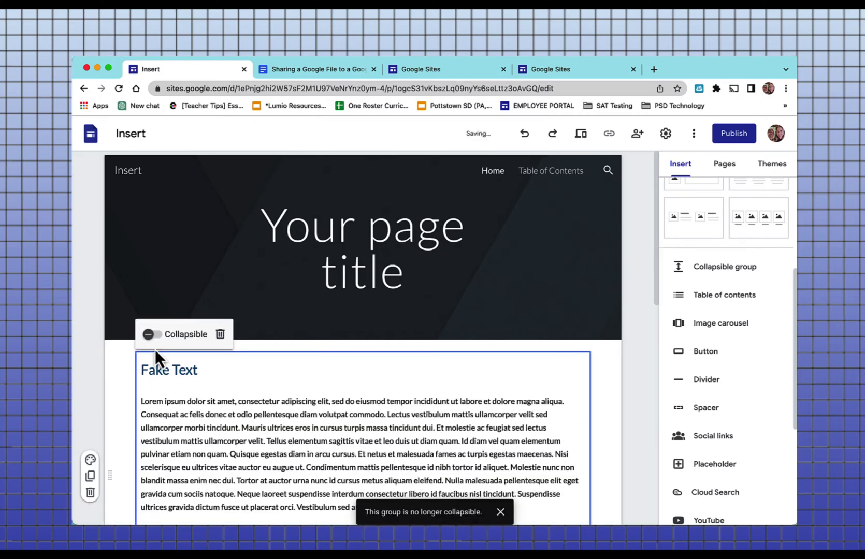
click(626, 459)
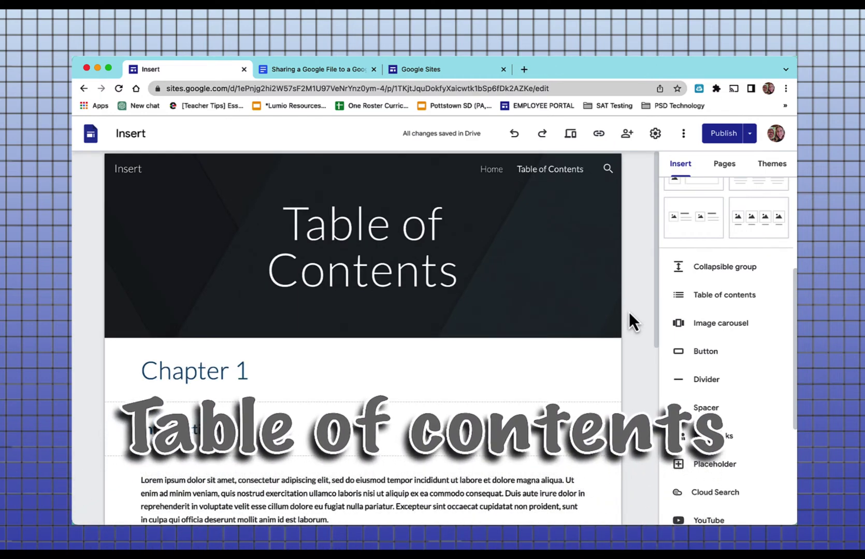
- Check the text styles of the Chapter 1 heading, Introduction heading and body paragraph
scroll(637, 323, down, 3)
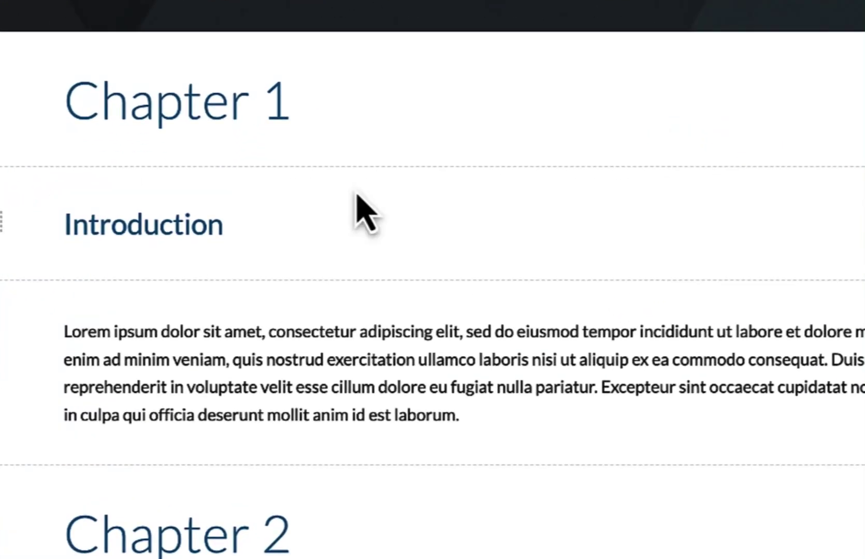
click(232, 112)
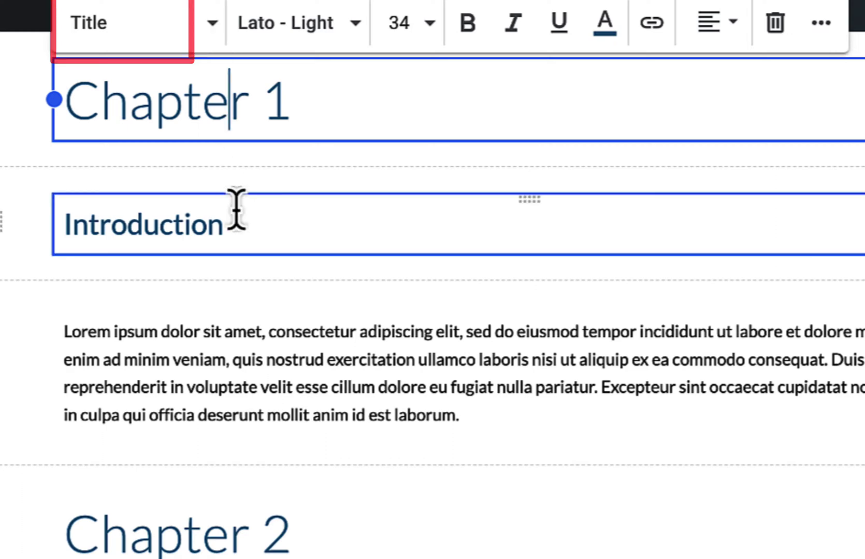
click(215, 215)
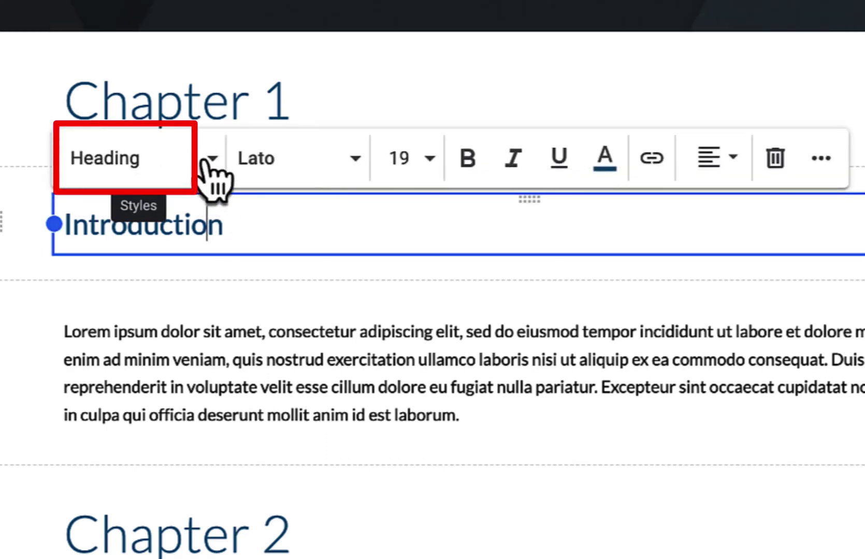
click(255, 335)
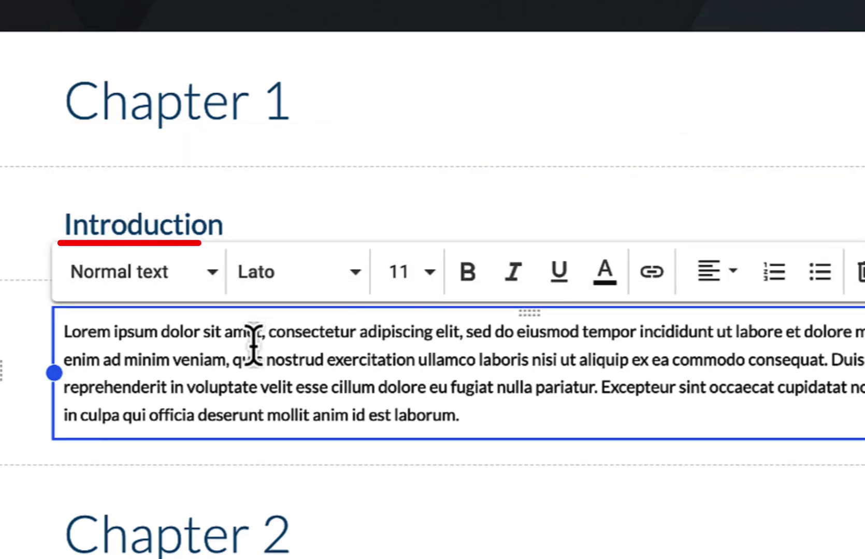
scroll(717, 471, down, 7)
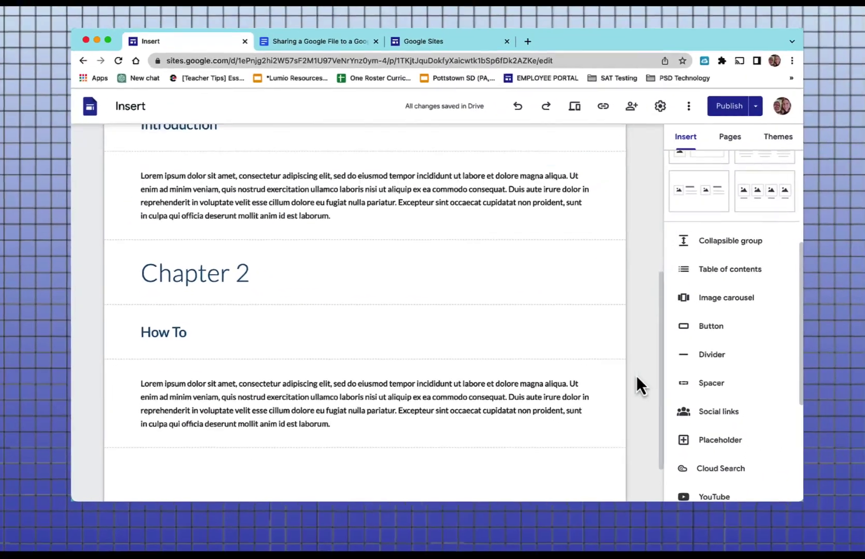
scroll(637, 384, up, 3)
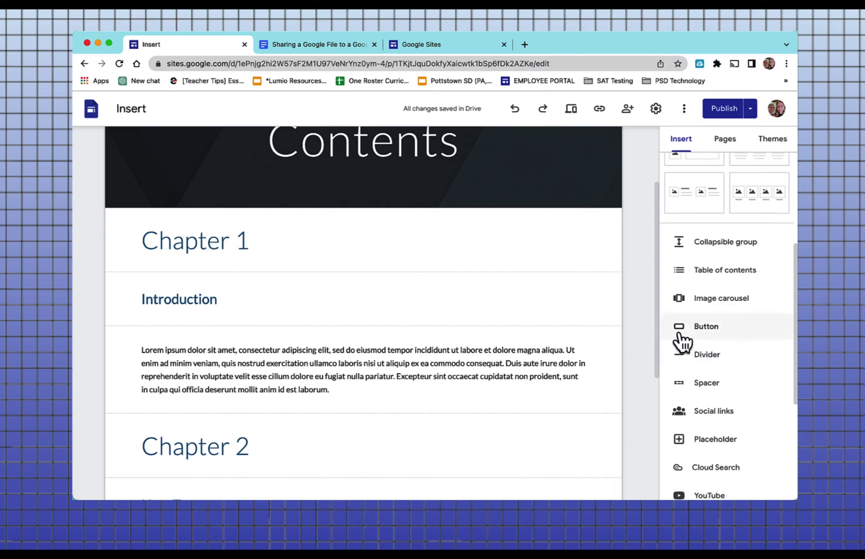
scroll(720, 281, down, 1)
- Insert a table of contents, publish, and test its How To link on the live site
click(721, 282)
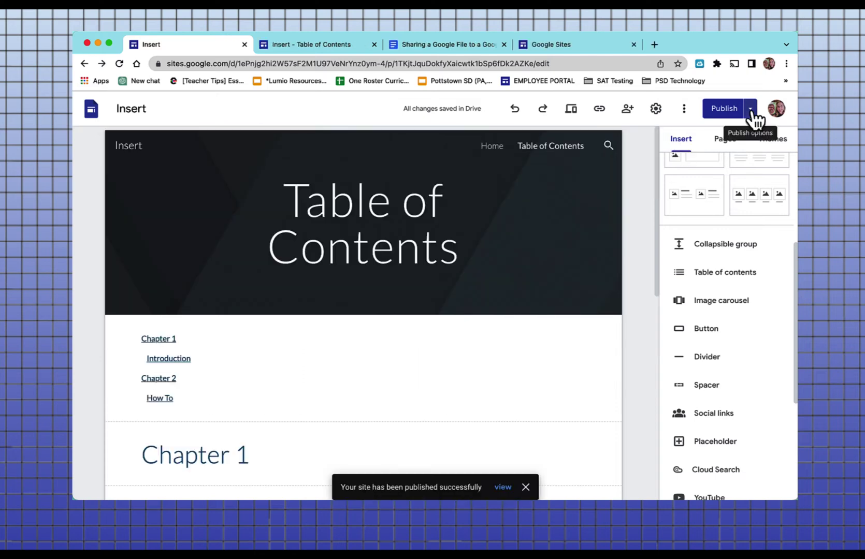
click(749, 109)
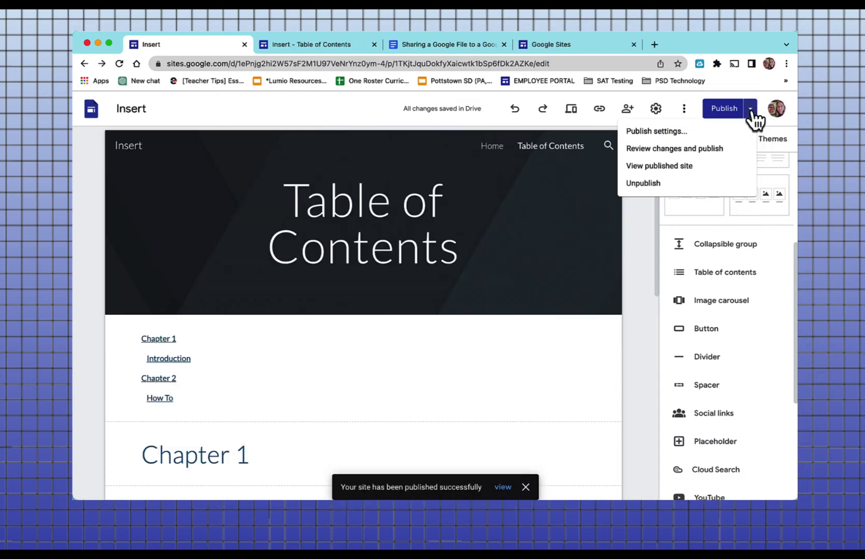
click(656, 166)
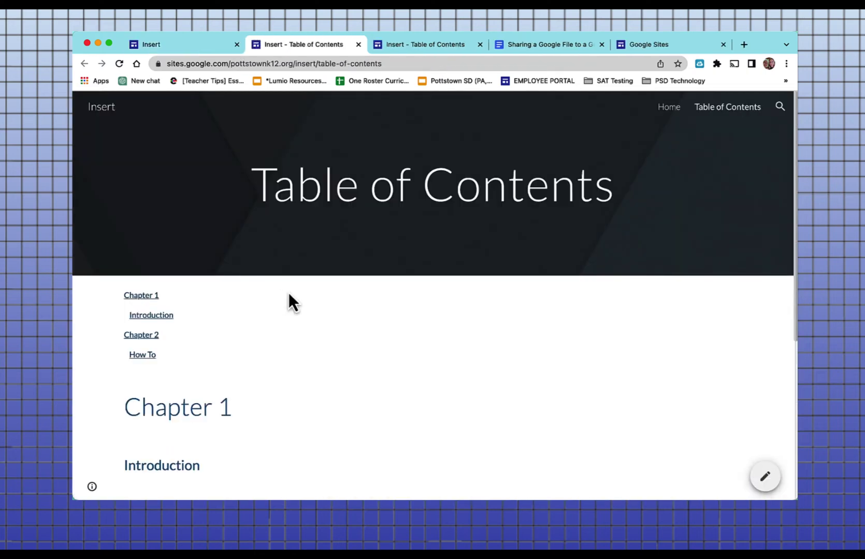
click(142, 356)
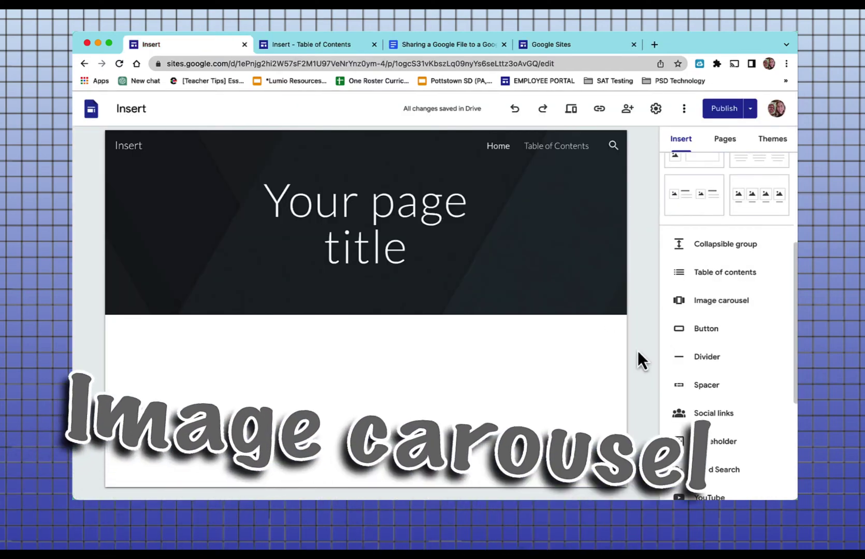
- Start an image carousel and search Google Images for 'dogs'
click(732, 311)
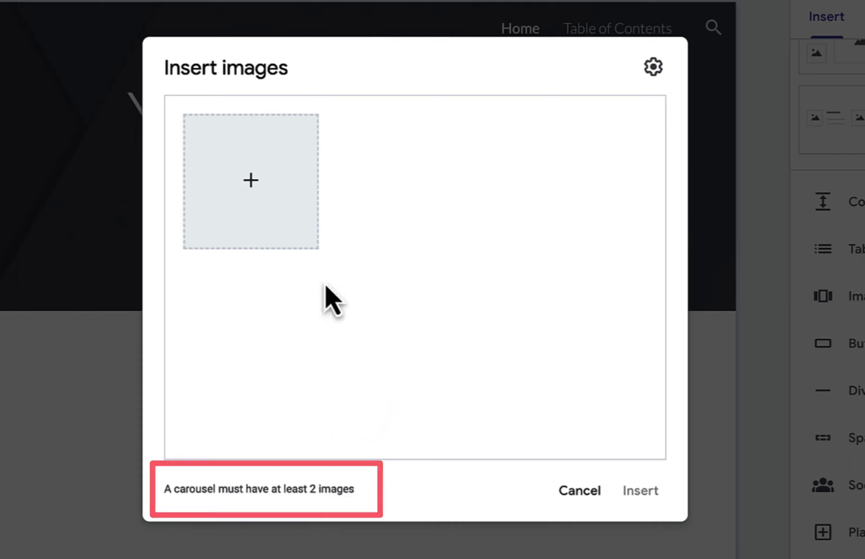
click(252, 180)
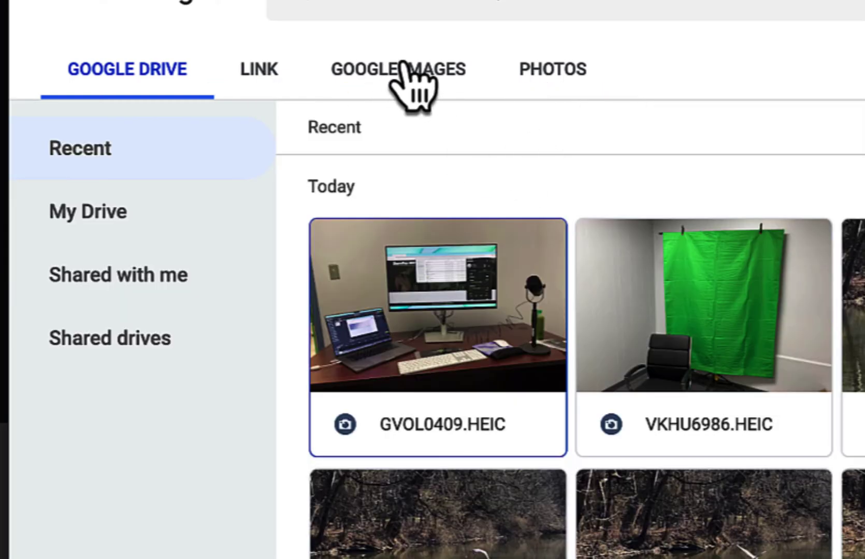
click(409, 83)
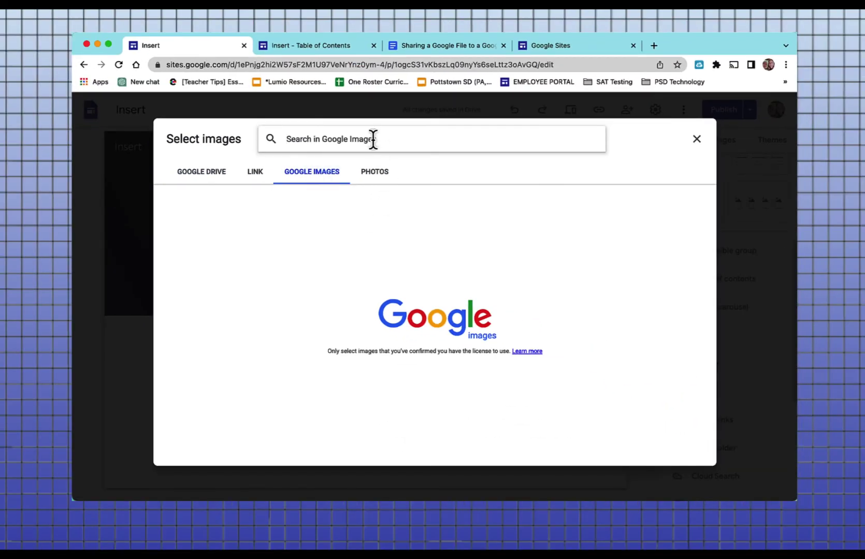
text(dogs)
key(Return)
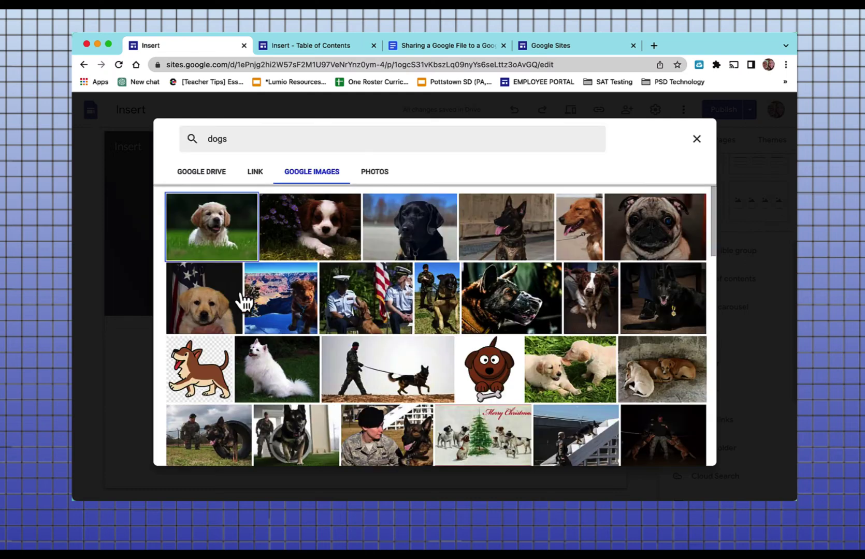
- Pick five dog photos, place them as a carousel, and drag it wider
click(234, 234)
click(321, 243)
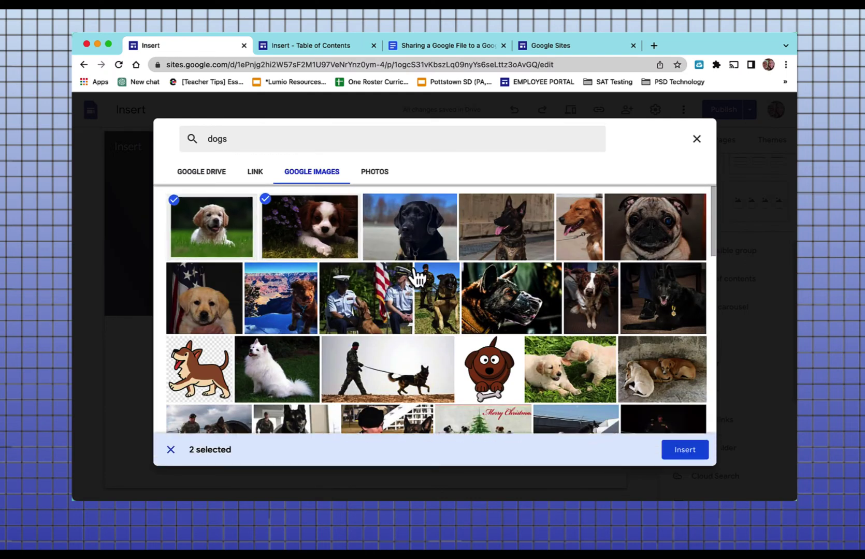
click(641, 252)
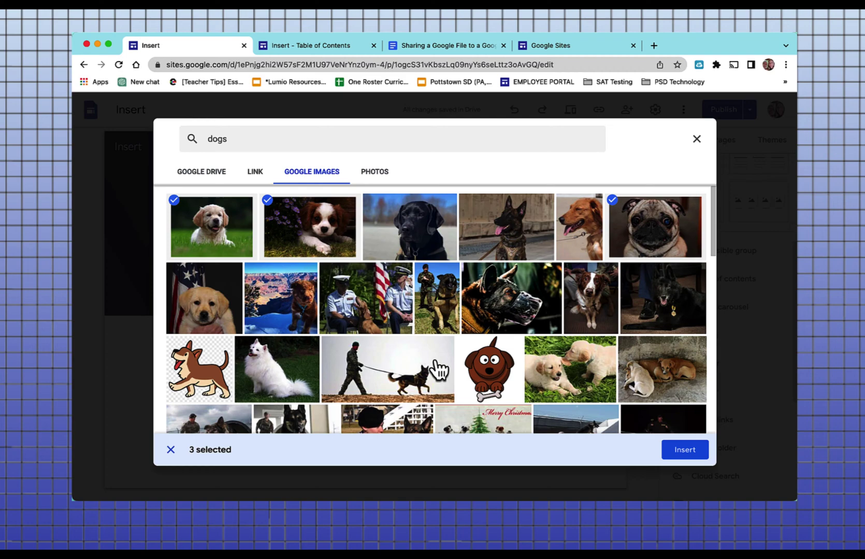
click(570, 369)
click(661, 369)
click(684, 450)
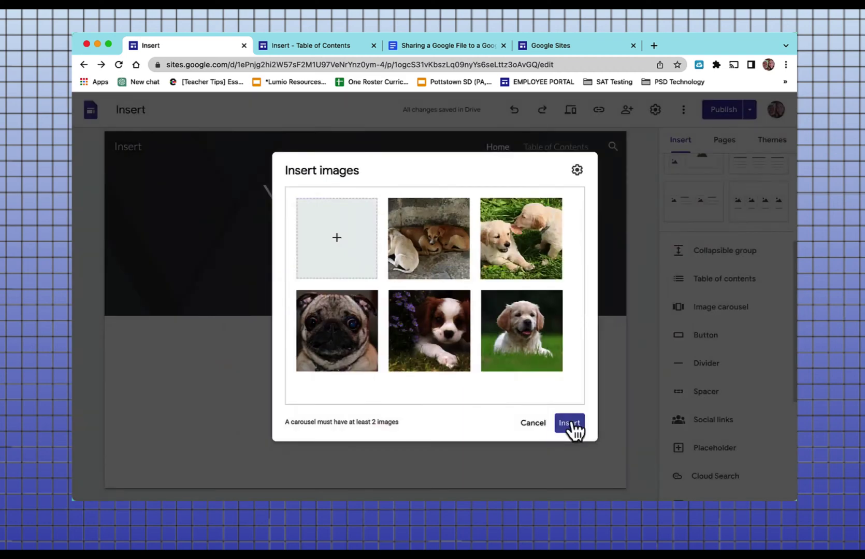
click(571, 426)
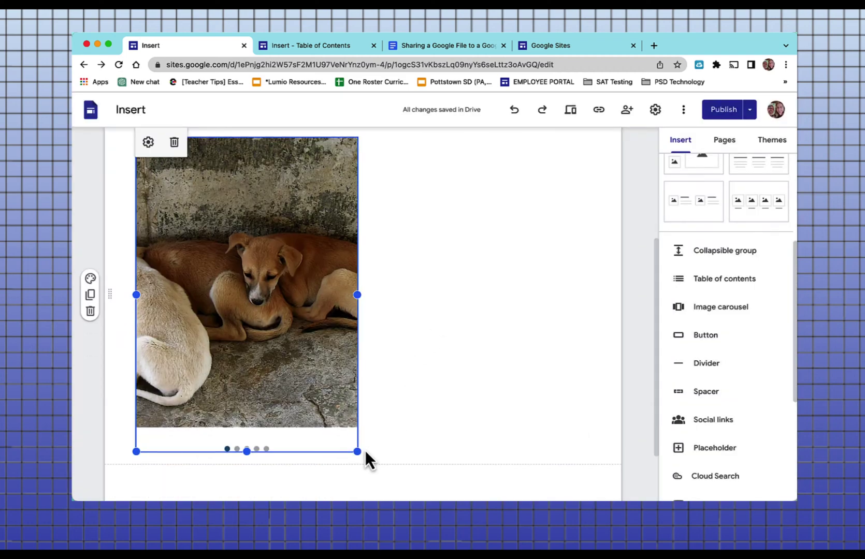
drag(357, 450, 357, 300)
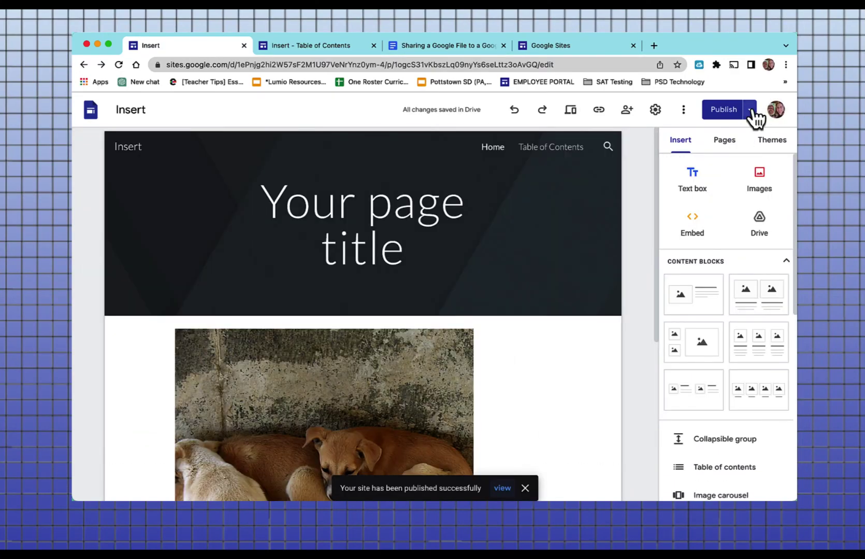
- Publish the site and step through the carousel photos on the live page
click(750, 109)
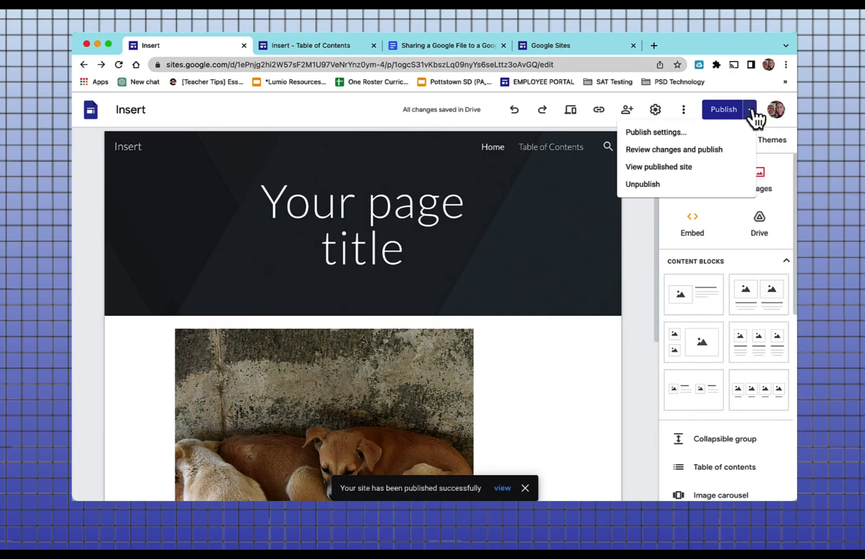
click(689, 166)
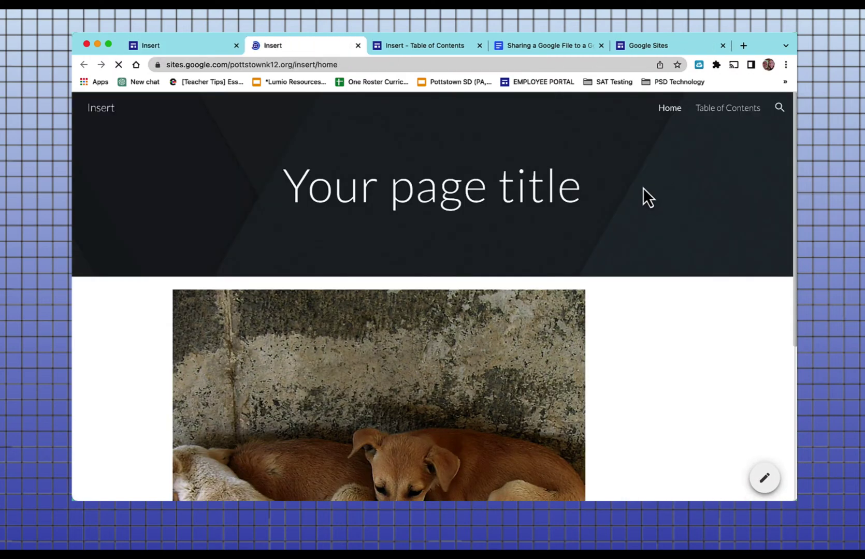
scroll(644, 194, down, 2)
scroll(642, 186, down, 1)
mouse_move(490, 288)
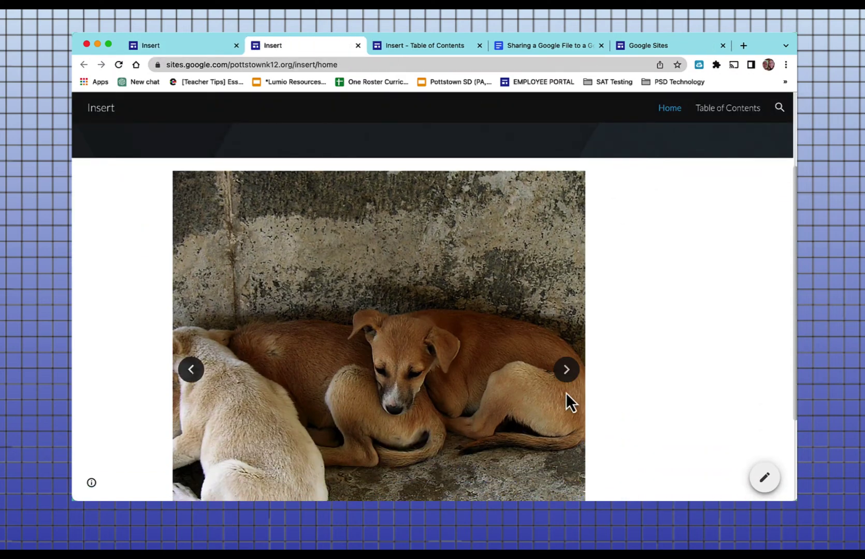
click(566, 371)
click(567, 371)
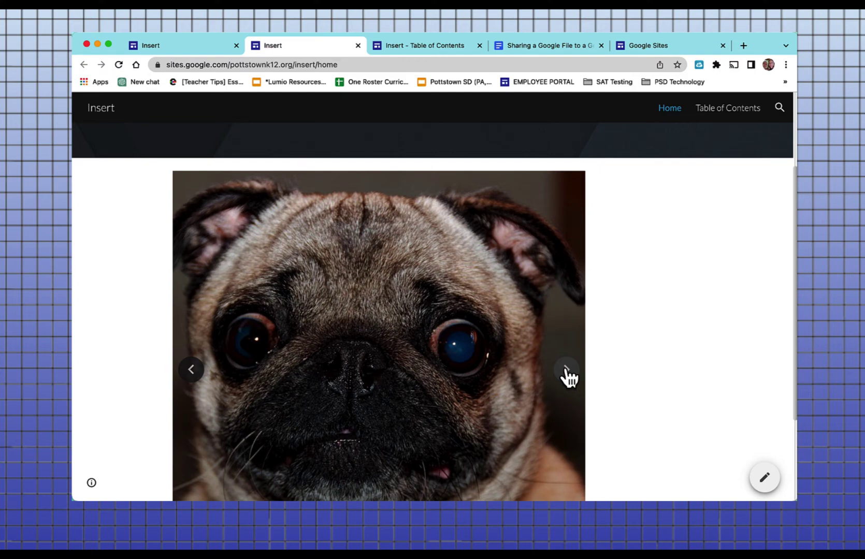
click(566, 371)
click(567, 371)
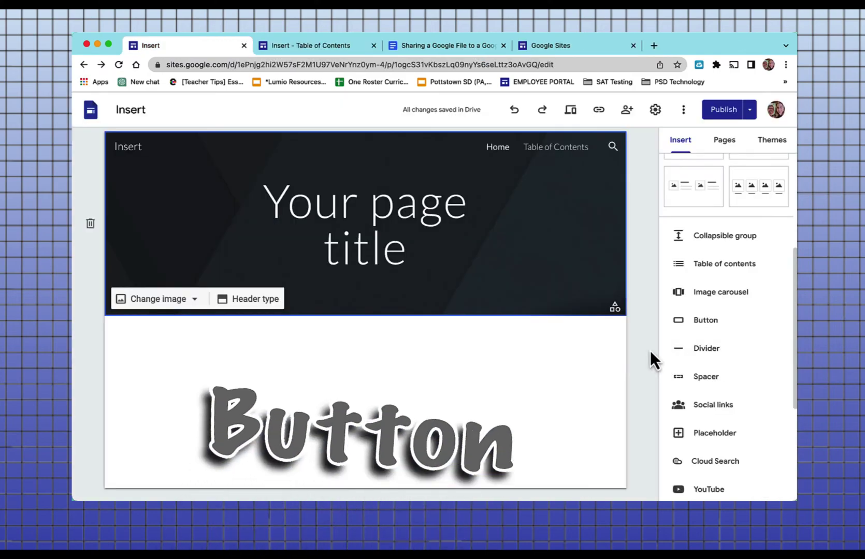
click(704, 320)
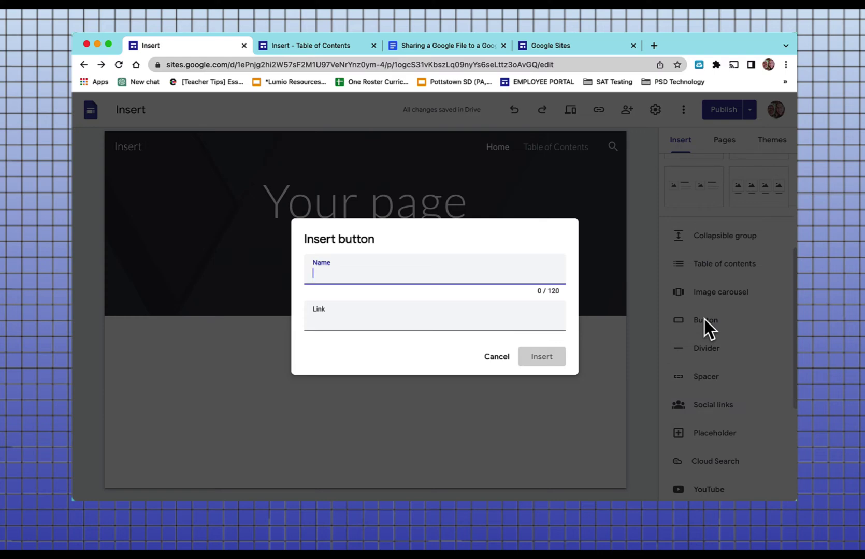
text(Pottstown School District)
key(Tab)
text(www.pottstownschools.or)
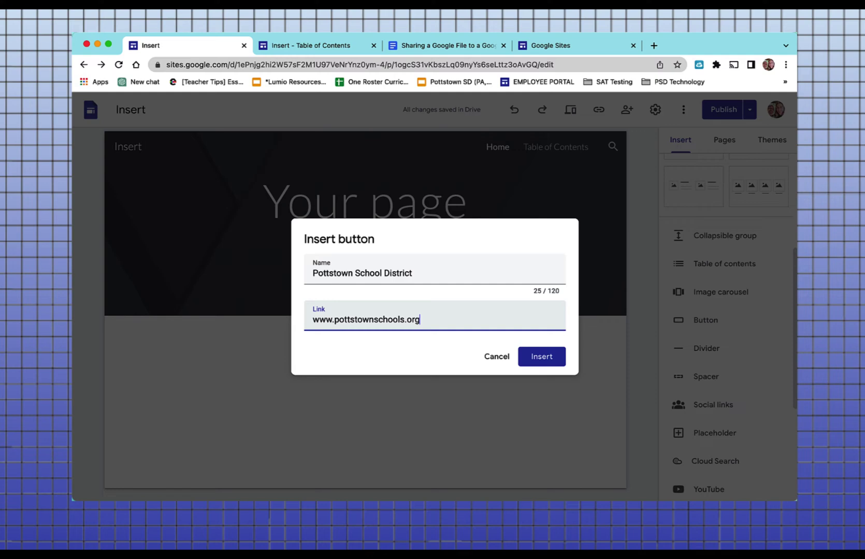
click(544, 364)
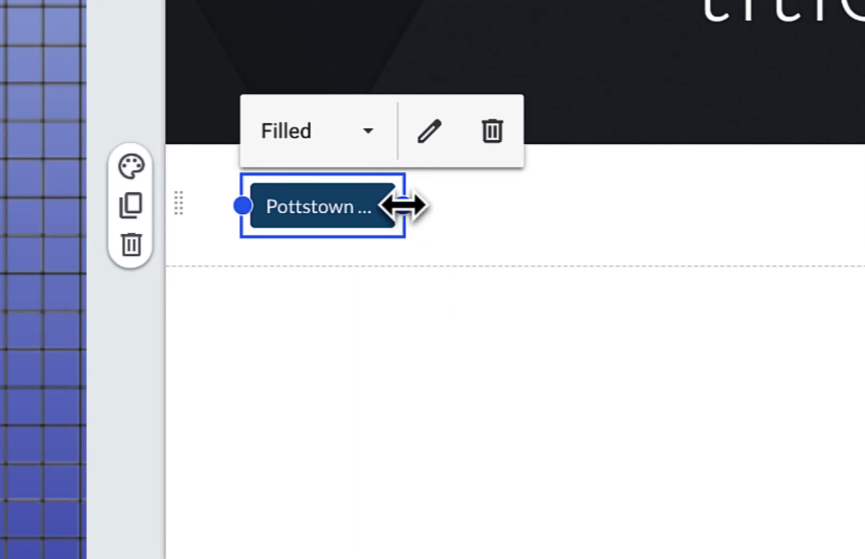
- Widen the button to show its full label, try Outlined and Text styles, then restore Filled
drag(403, 206, 591, 206)
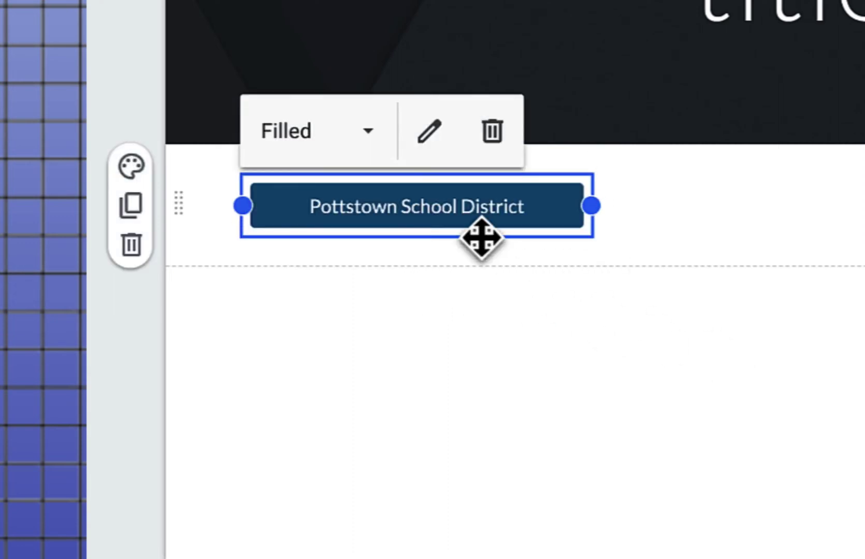
click(370, 133)
click(332, 267)
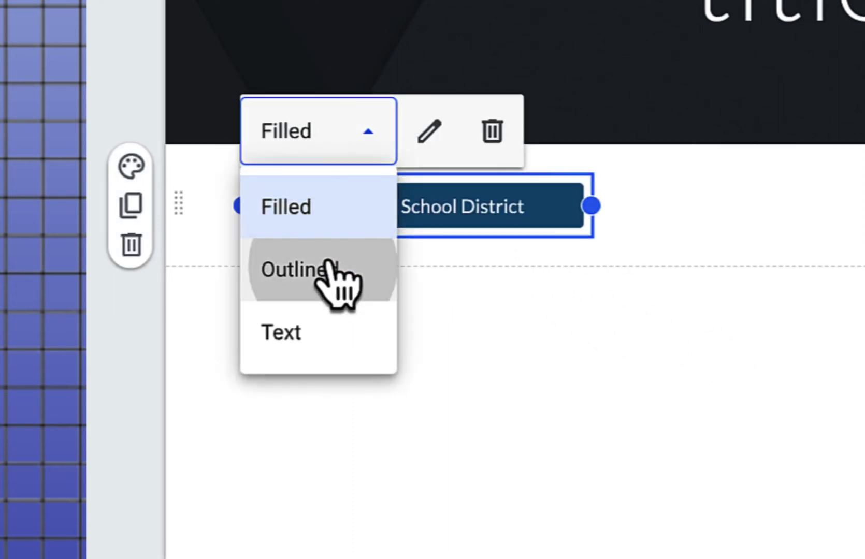
click(371, 136)
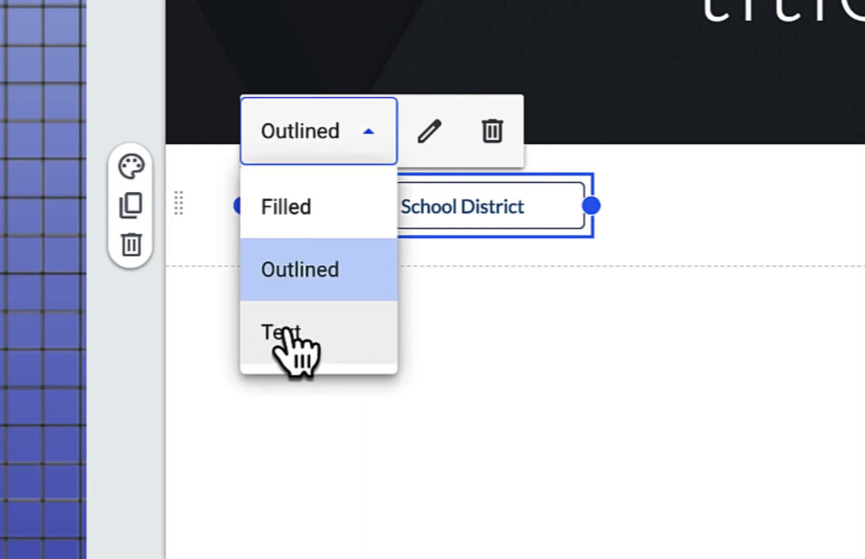
click(288, 331)
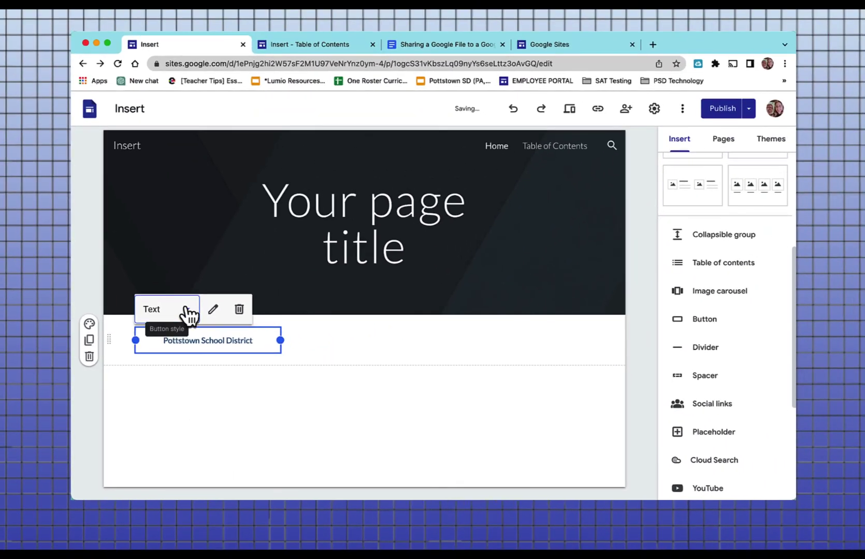
click(362, 130)
click(170, 341)
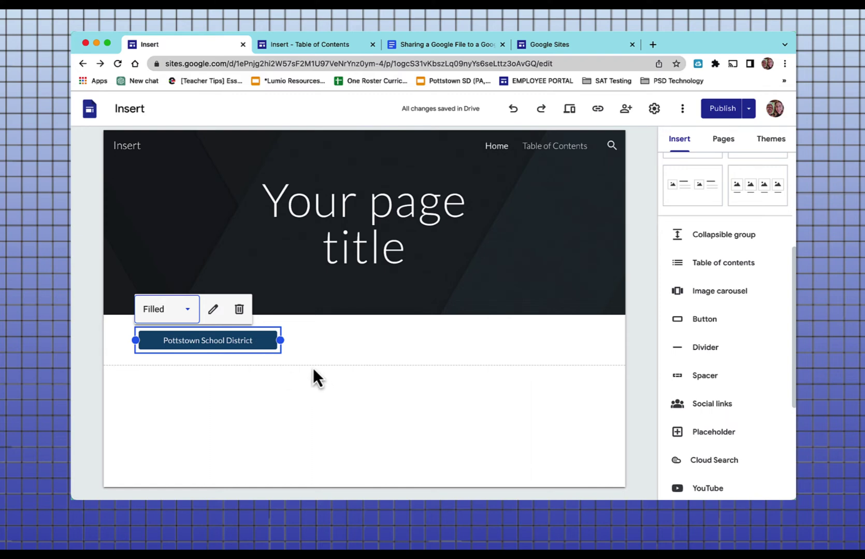
- Move the button into the right column and drag its left edge to the section's left edge
drag(222, 341, 533, 353)
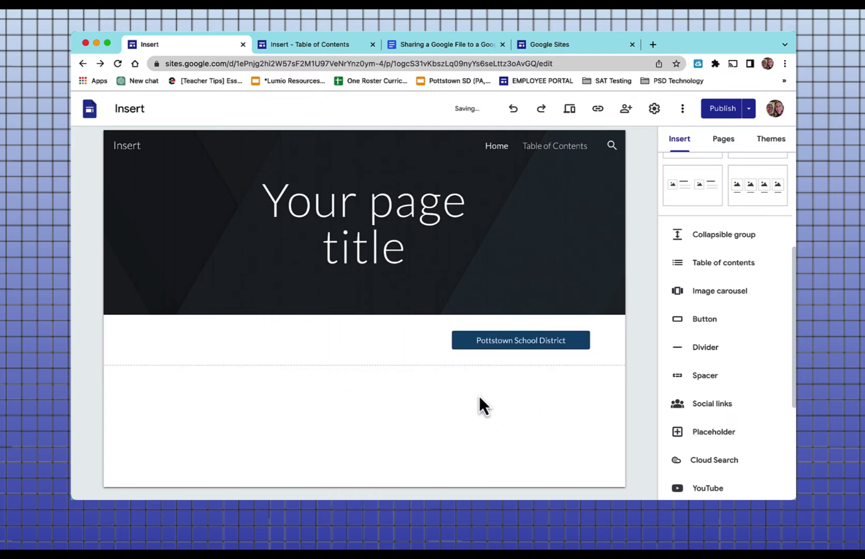
click(465, 342)
drag(449, 341, 134, 326)
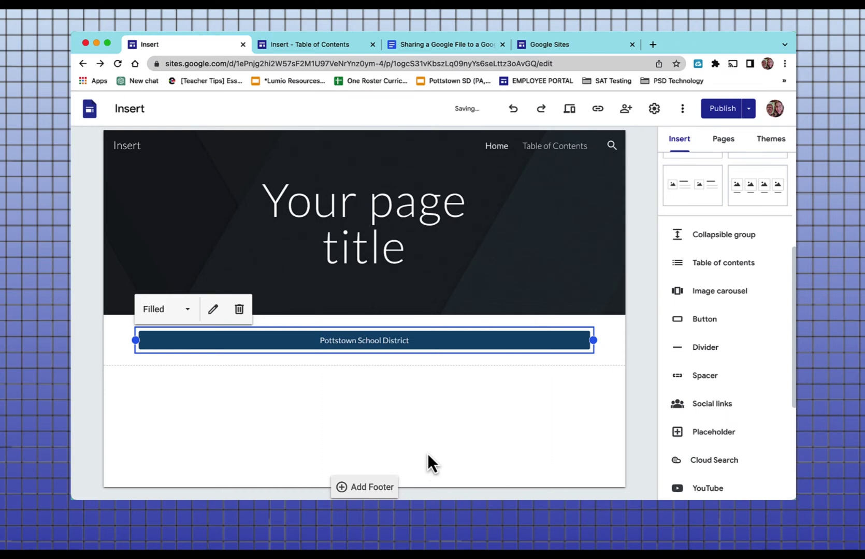
- Republish and confirm the live button opens the Pottstown School District website
click(749, 108)
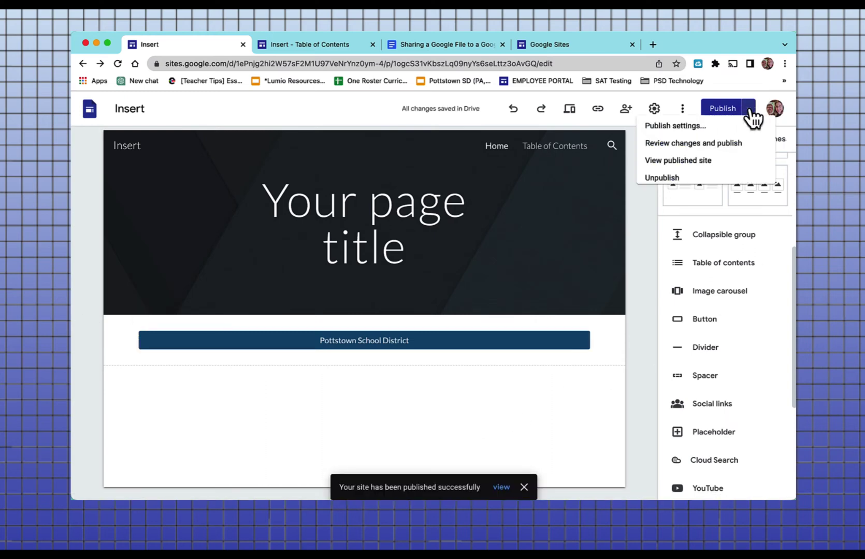
click(674, 161)
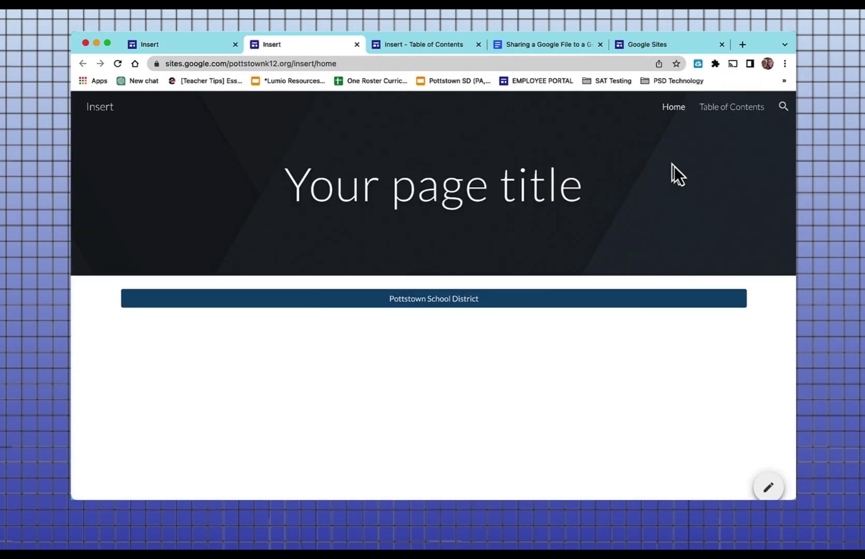
click(434, 301)
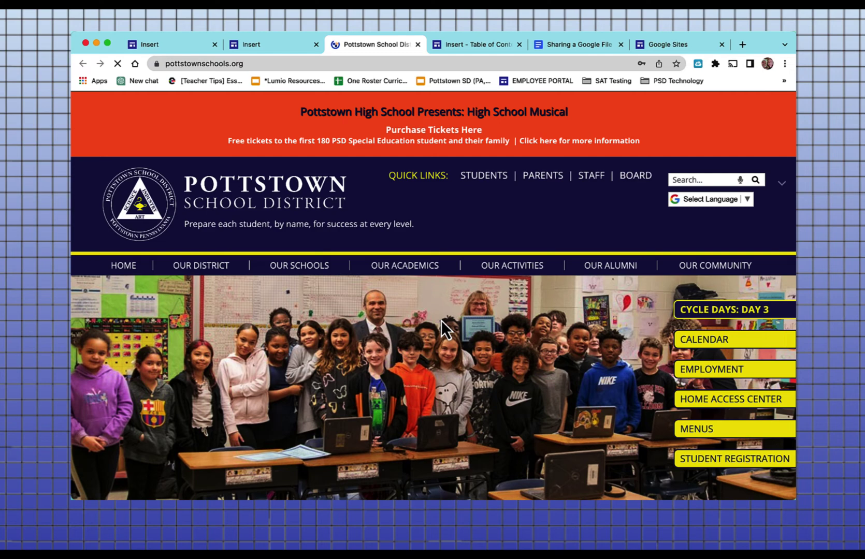
- Back in the editor, add a divider above the image-and-text section with a spacer below it
click(418, 45)
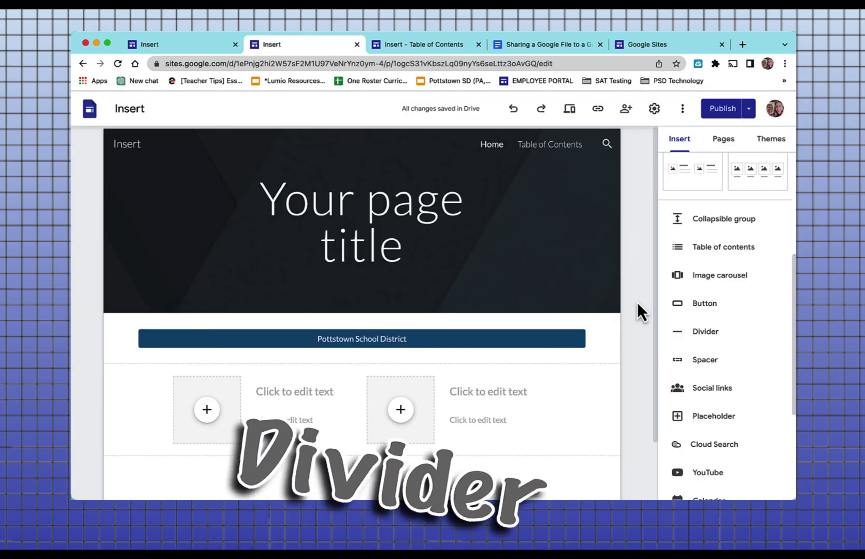
click(717, 340)
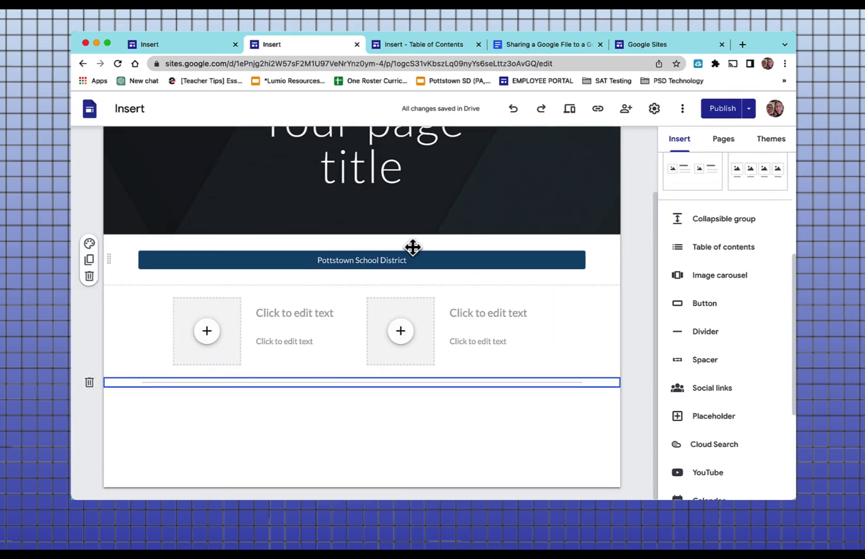
drag(121, 381, 113, 290)
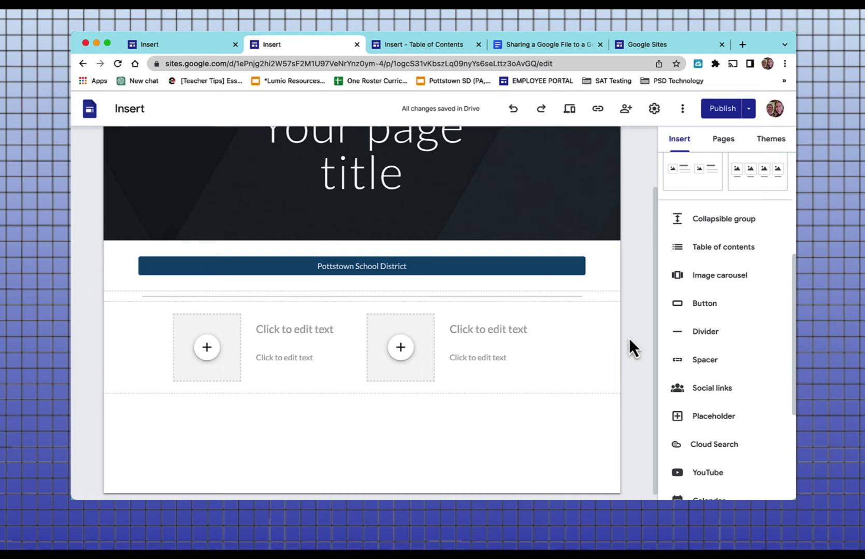
click(710, 361)
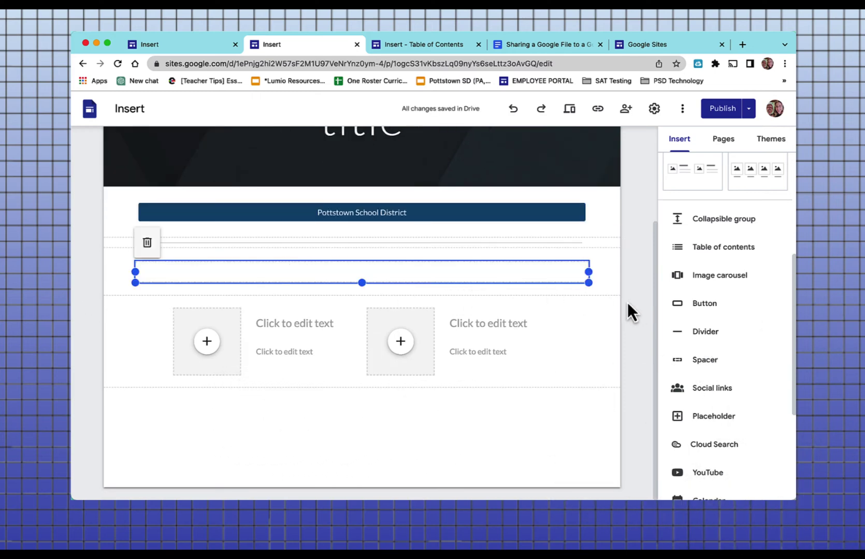
key(super+z)
scroll(687, 330, down, 2)
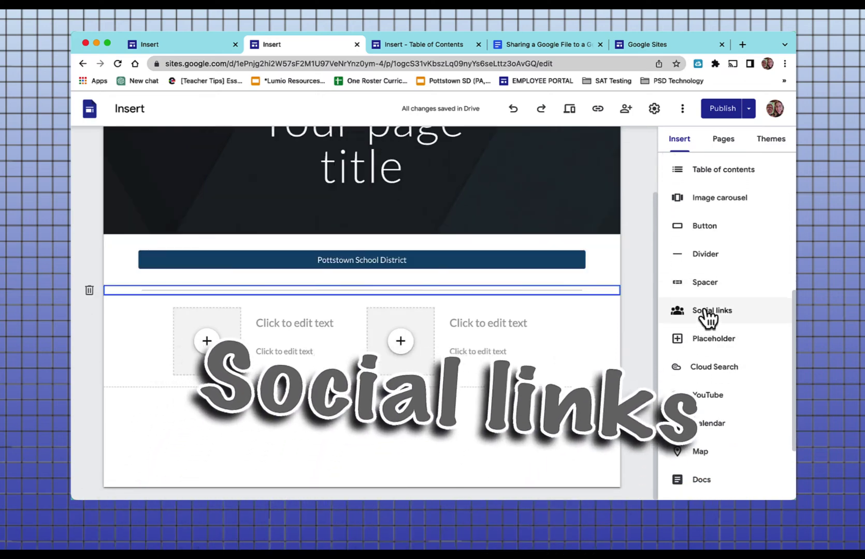
click(707, 309)
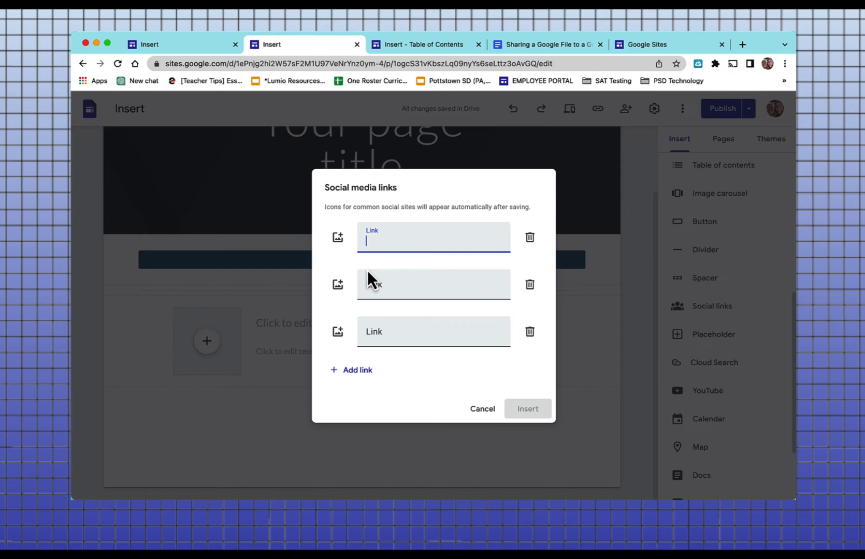
click(340, 240)
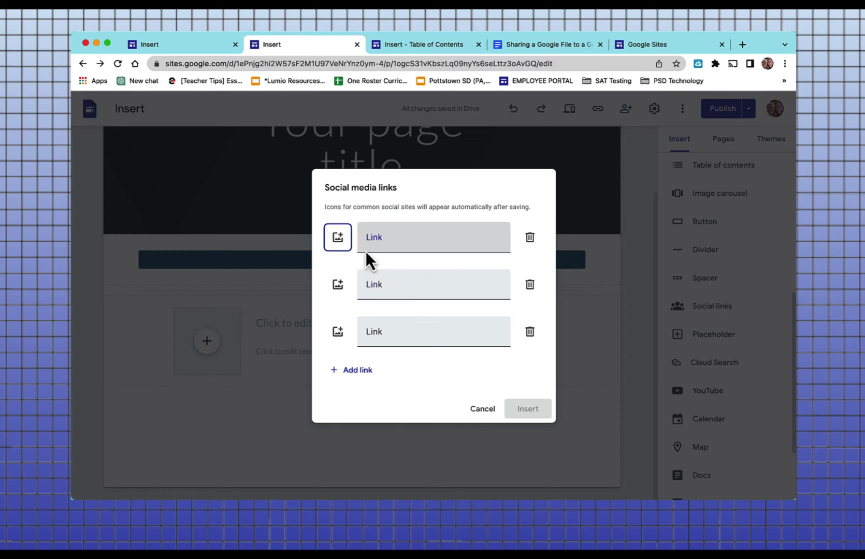
click(339, 239)
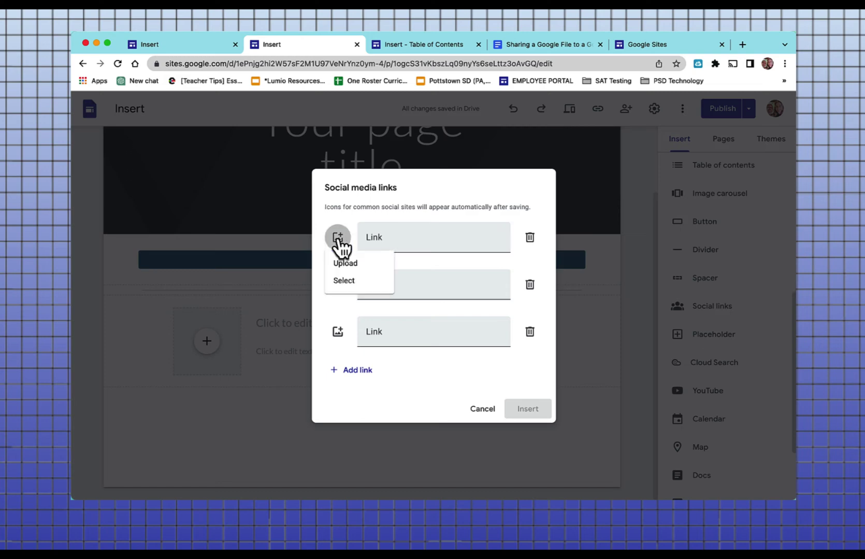
click(348, 283)
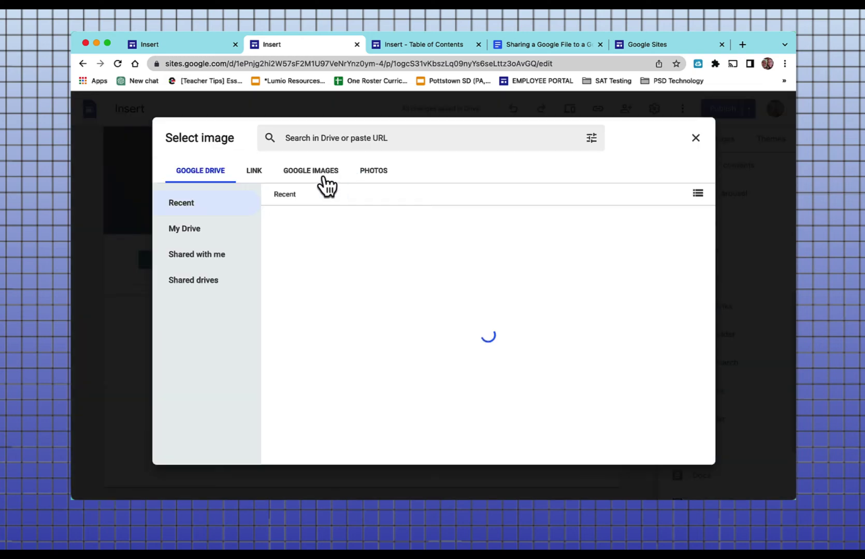
click(321, 179)
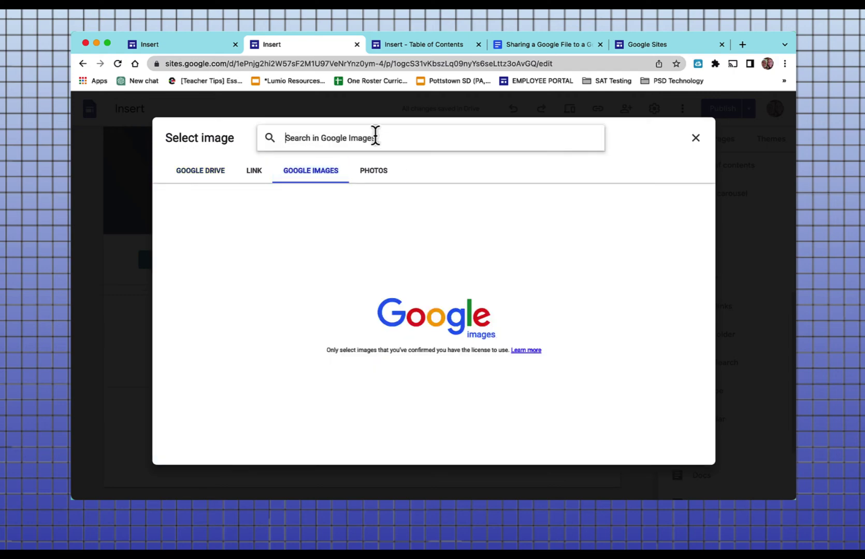
text(facebo)
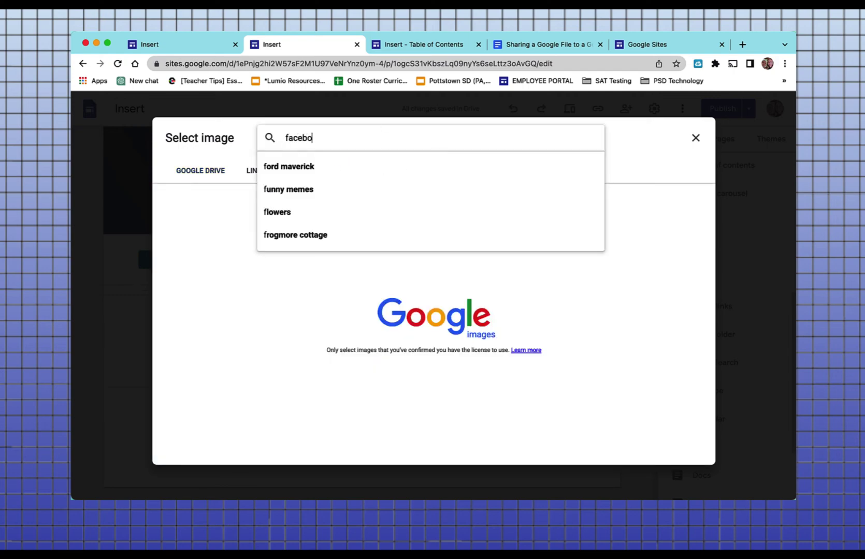
text(ok)
key(Return)
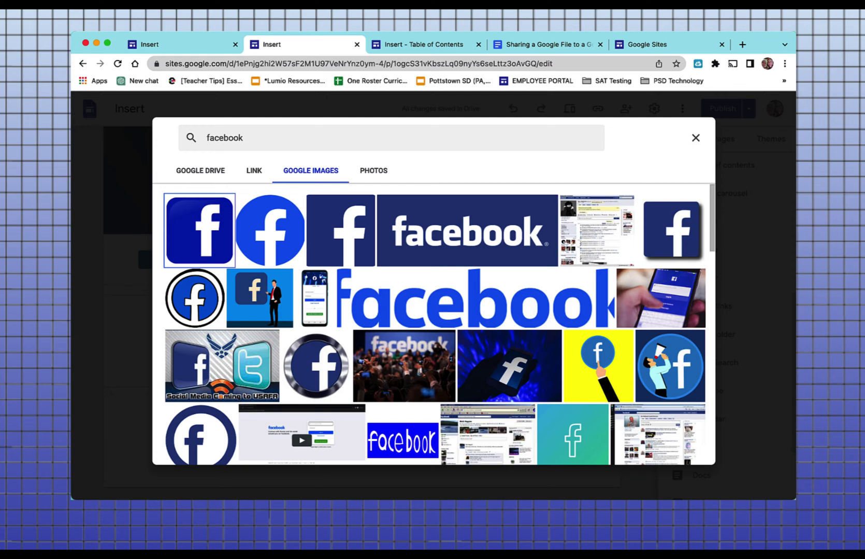
click(271, 235)
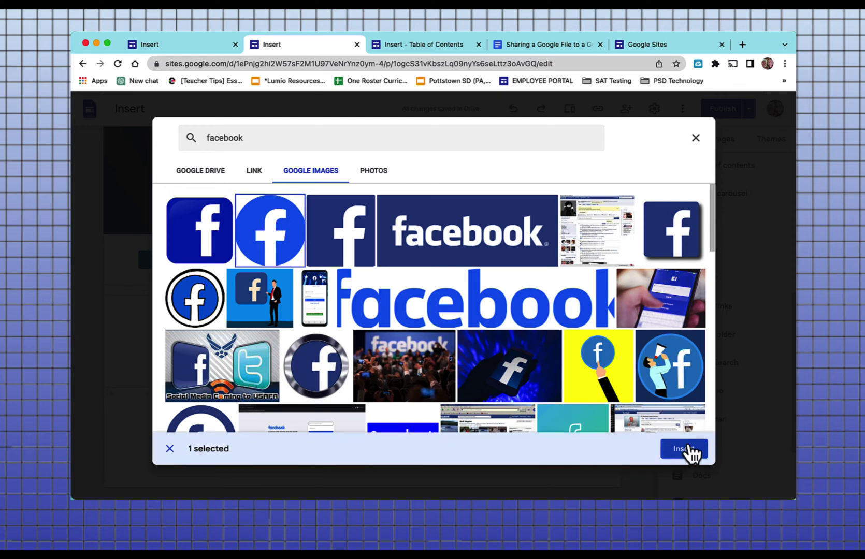
click(689, 450)
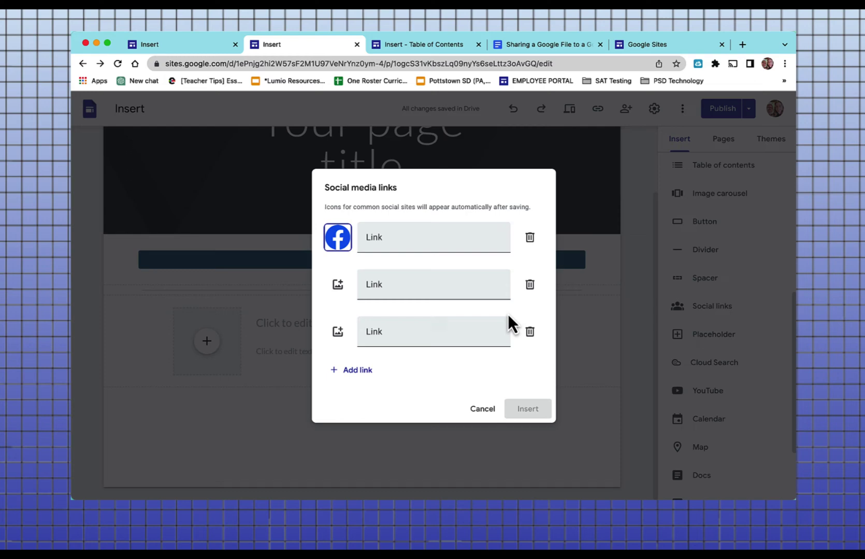
key(Escape)
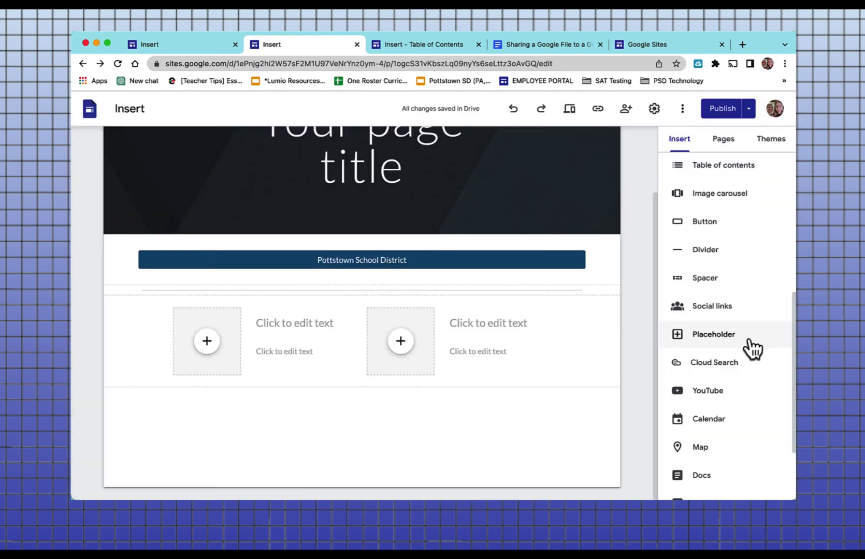
click(724, 338)
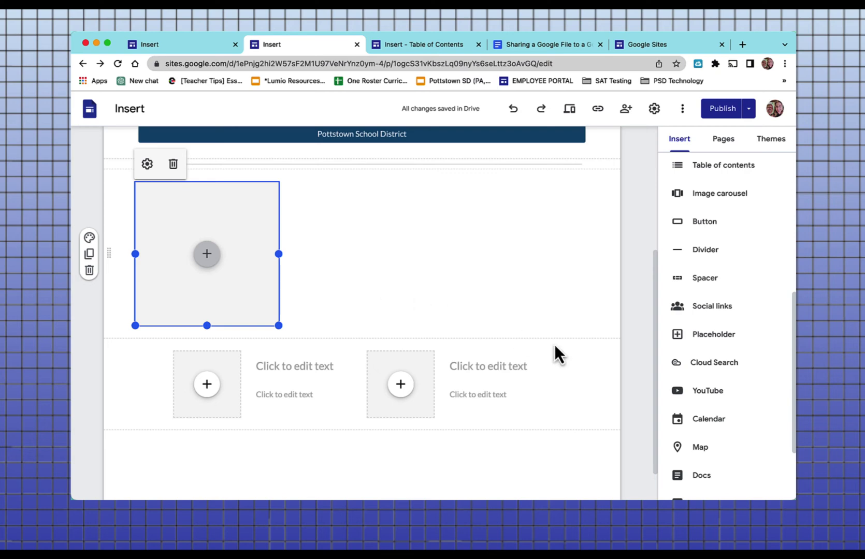
click(694, 364)
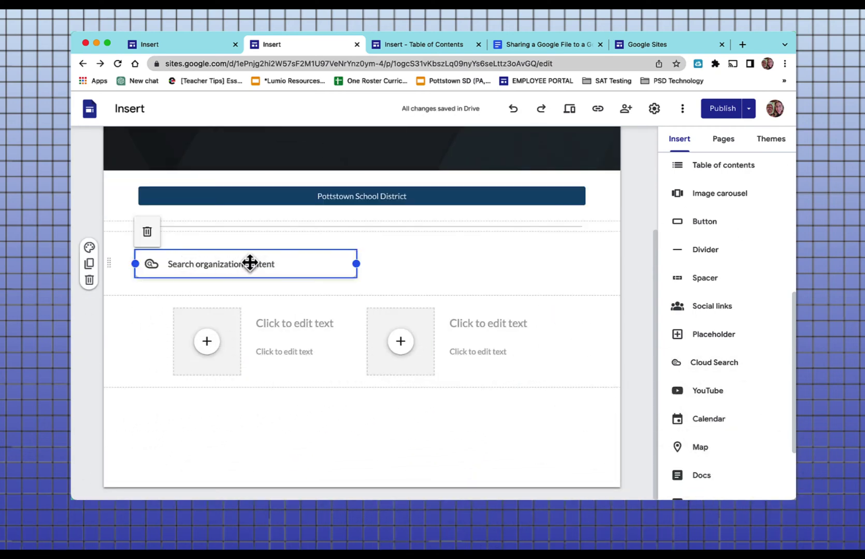
key(Delete)
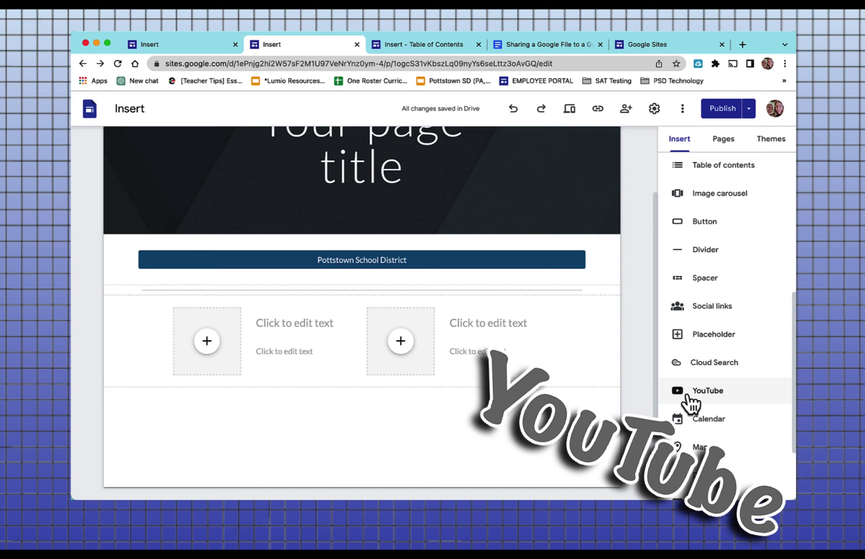
- Search YouTube by the creator's name, insert the Google Calendar efficiency tips video, and shrink it
click(705, 392)
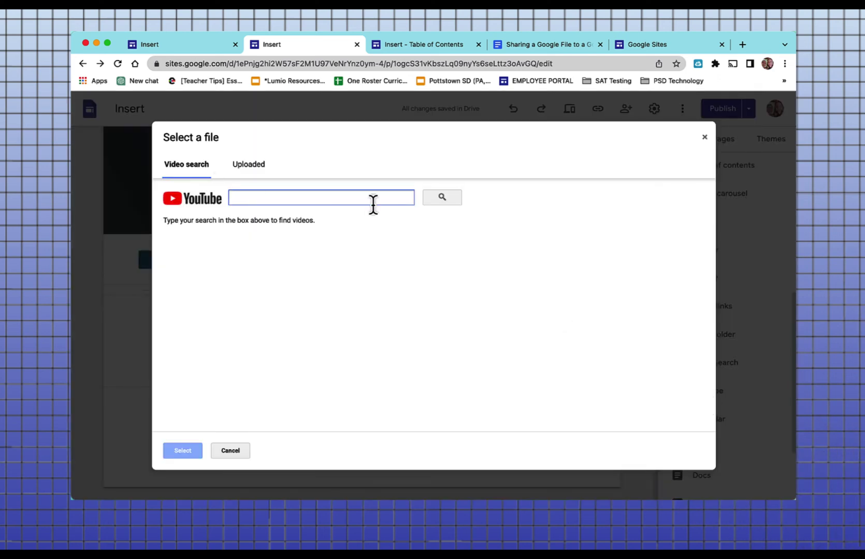
text(carol brightbill)
key(Return)
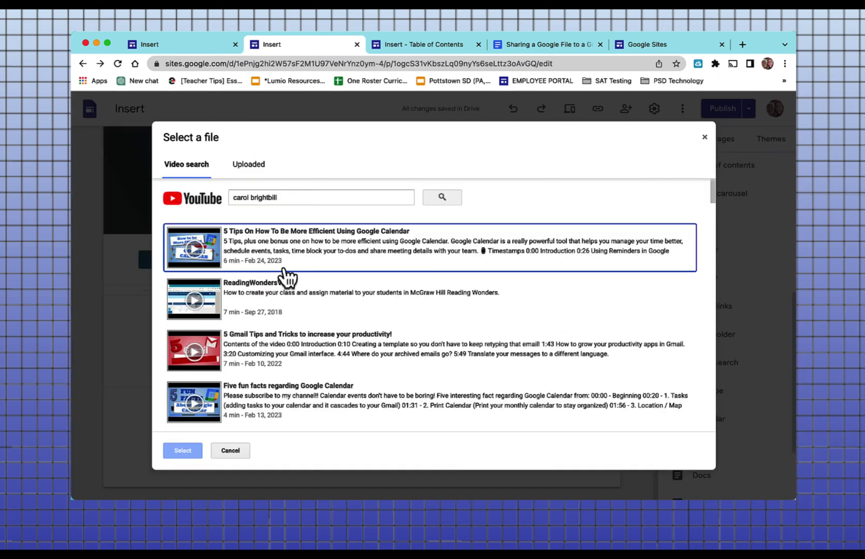
click(287, 253)
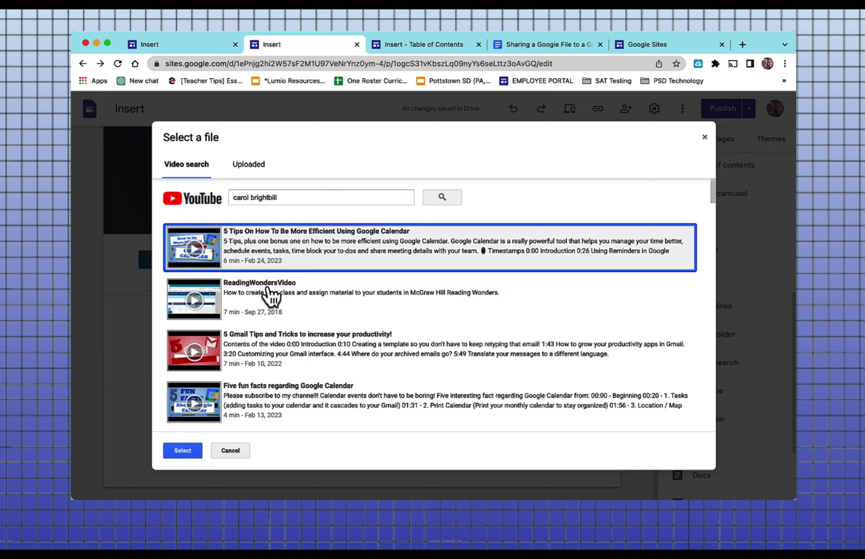
click(182, 450)
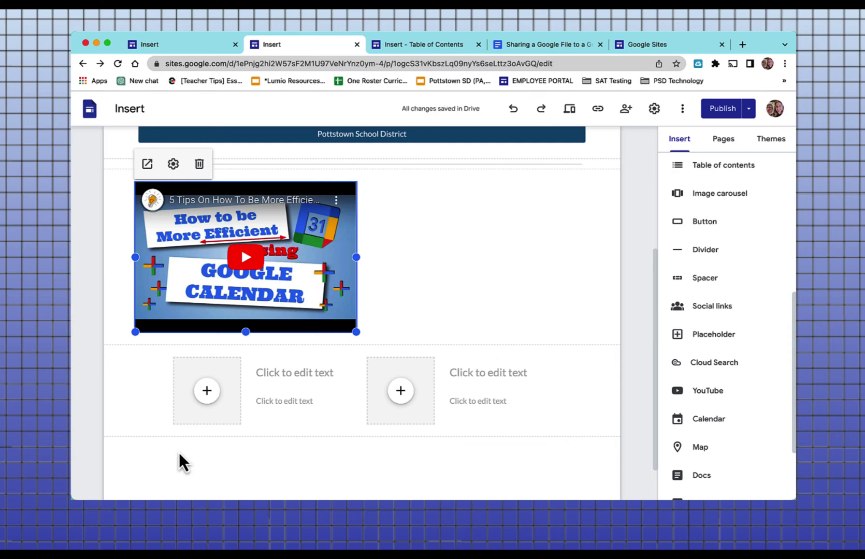
drag(356, 332, 740, 343)
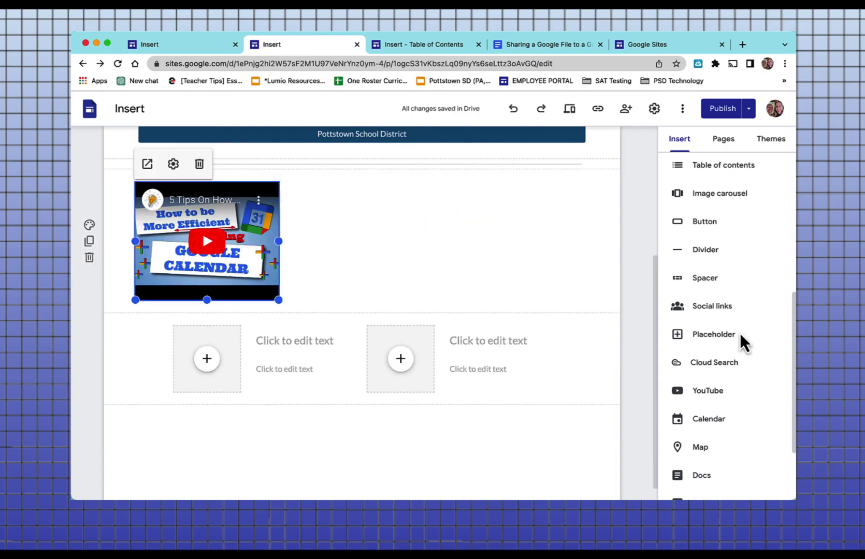
- Insert the Google Classroom Top to Bottom Block 2 calendar from the Calendar list under the YouTube video
scroll(749, 344, down, 2)
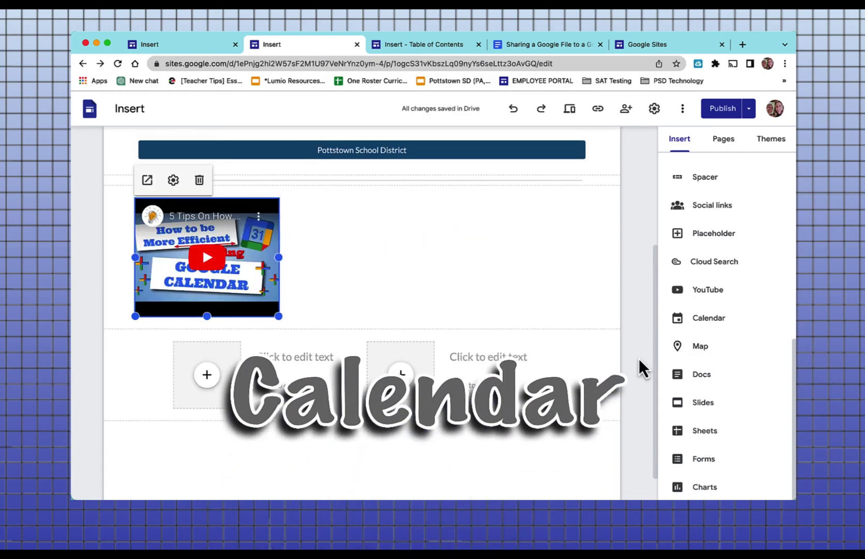
click(710, 318)
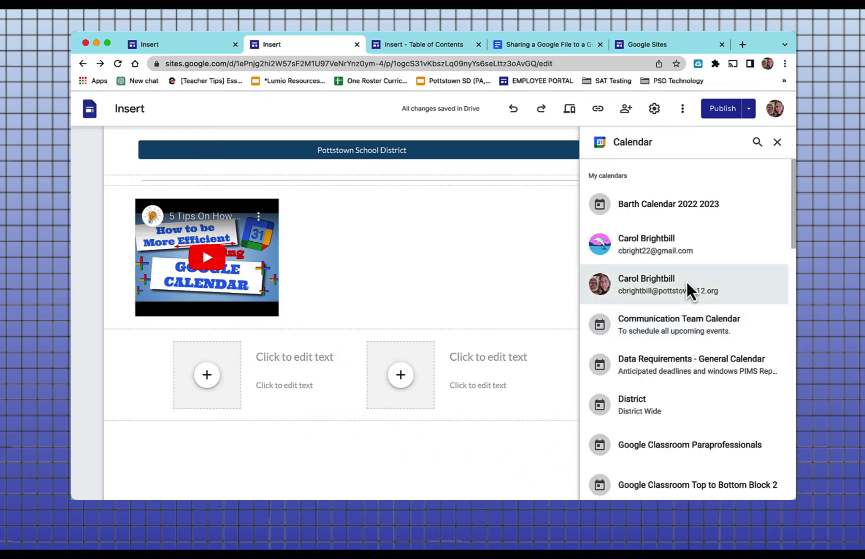
scroll(688, 285, down, 2)
scroll(692, 291, down, 6)
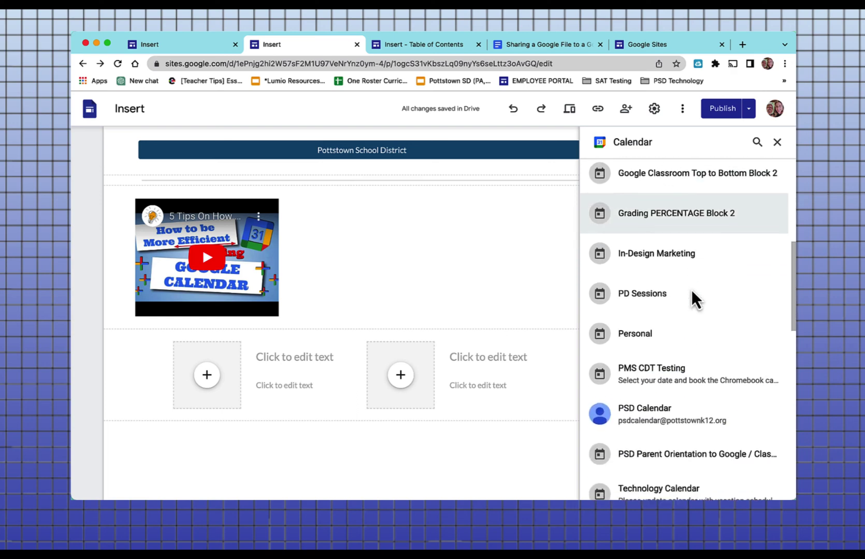
scroll(692, 289, down, 5)
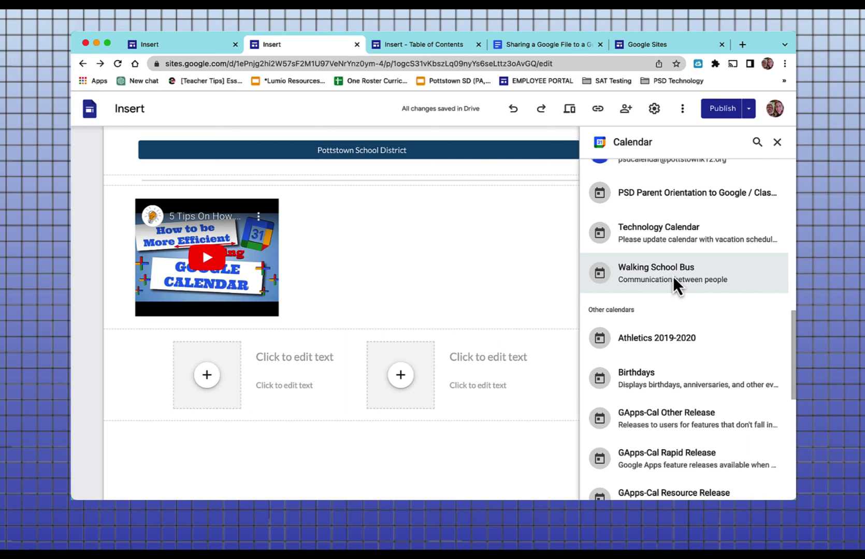
scroll(673, 277, up, 15)
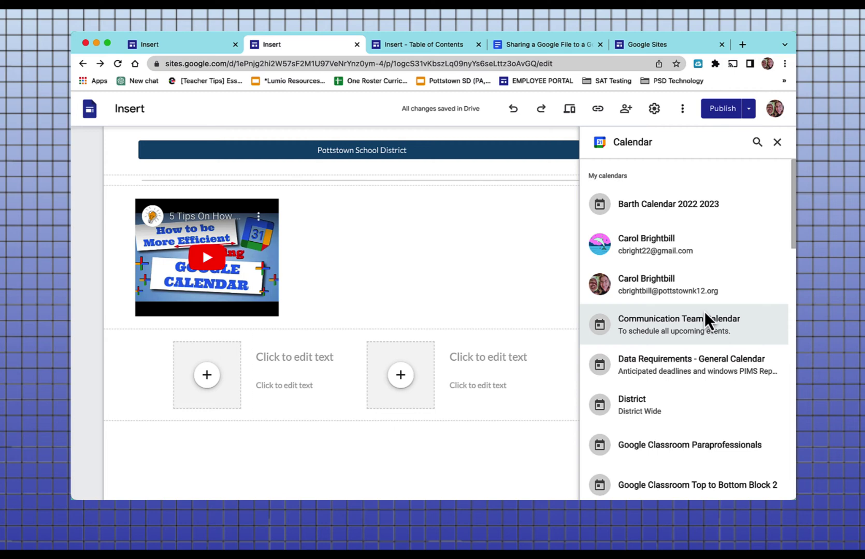
scroll(704, 312, down, 3)
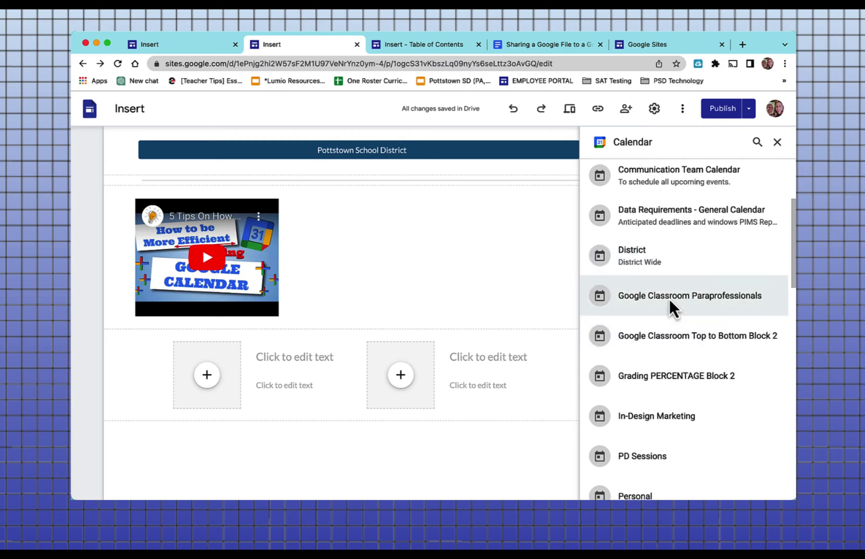
click(693, 336)
click(763, 488)
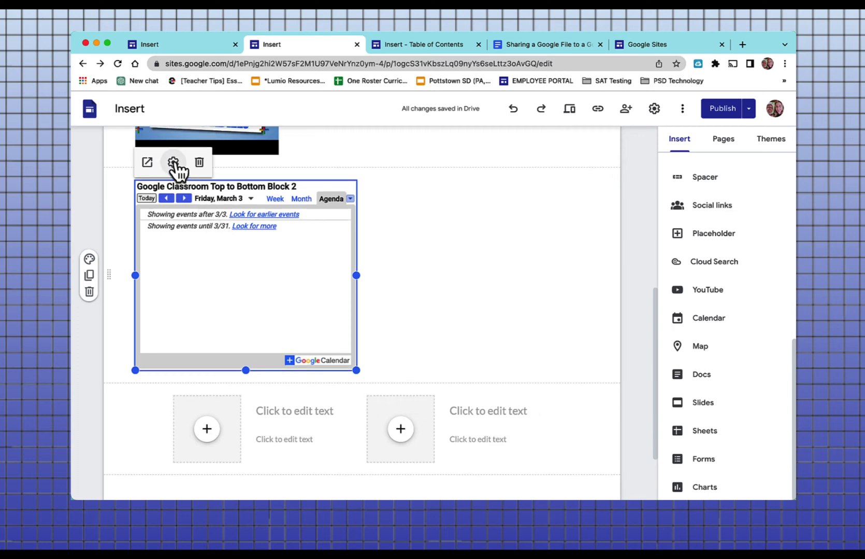
- Change the embedded Block 2 calendar's view mode from agenda to Month
click(173, 162)
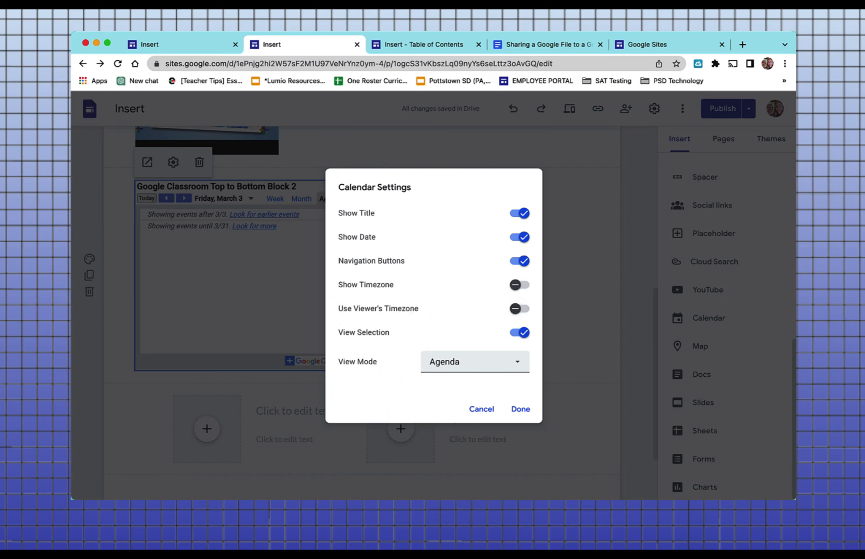
click(508, 366)
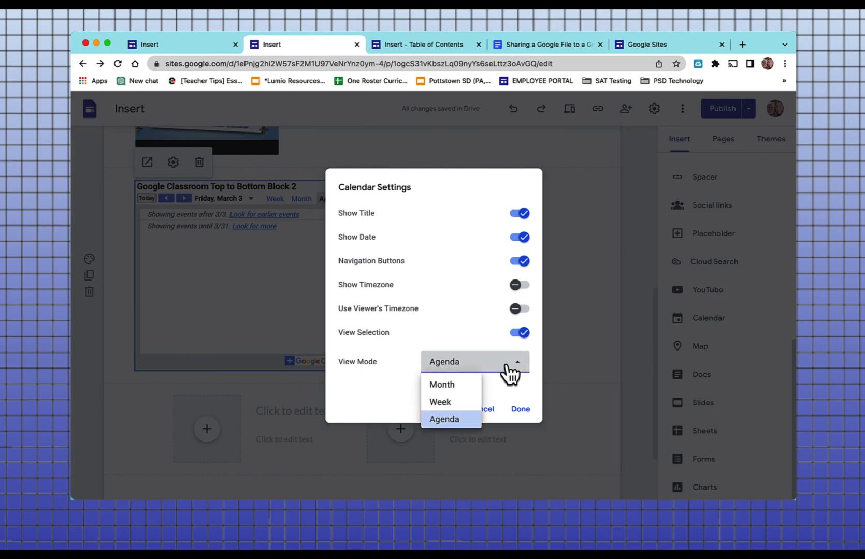
click(458, 384)
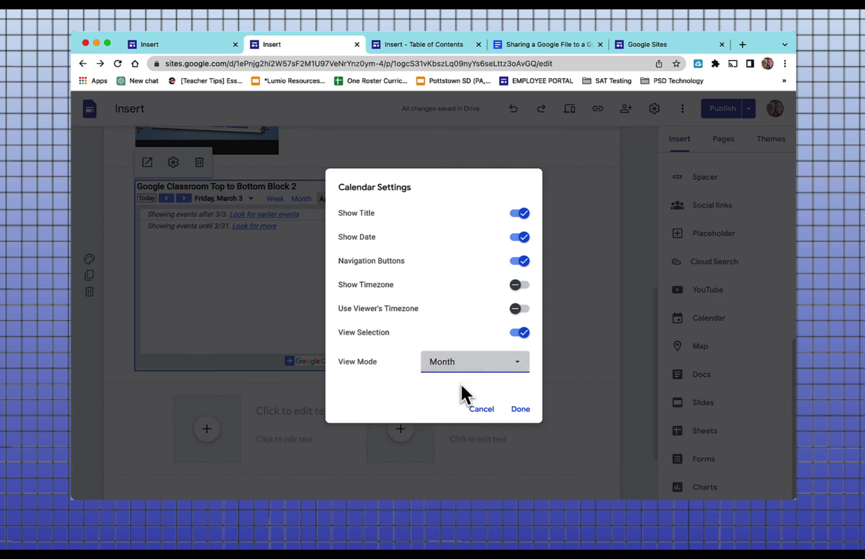
click(513, 412)
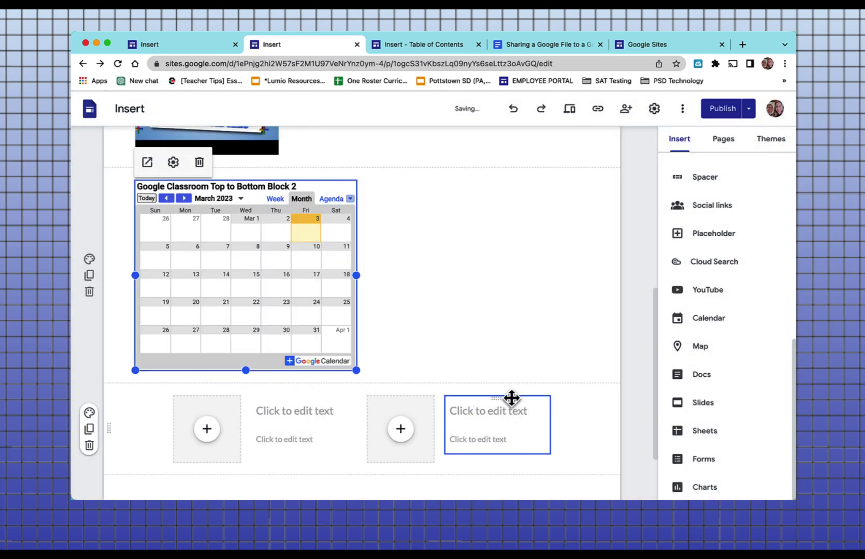
click(706, 346)
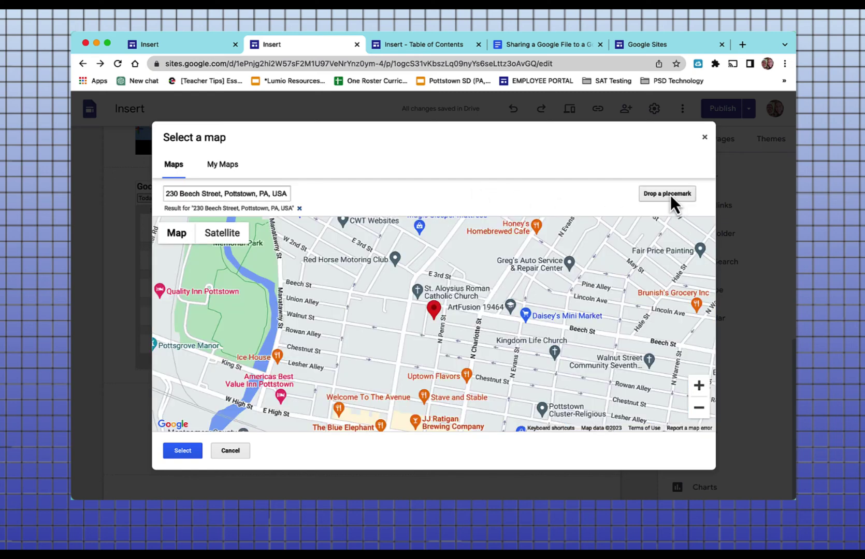
click(668, 194)
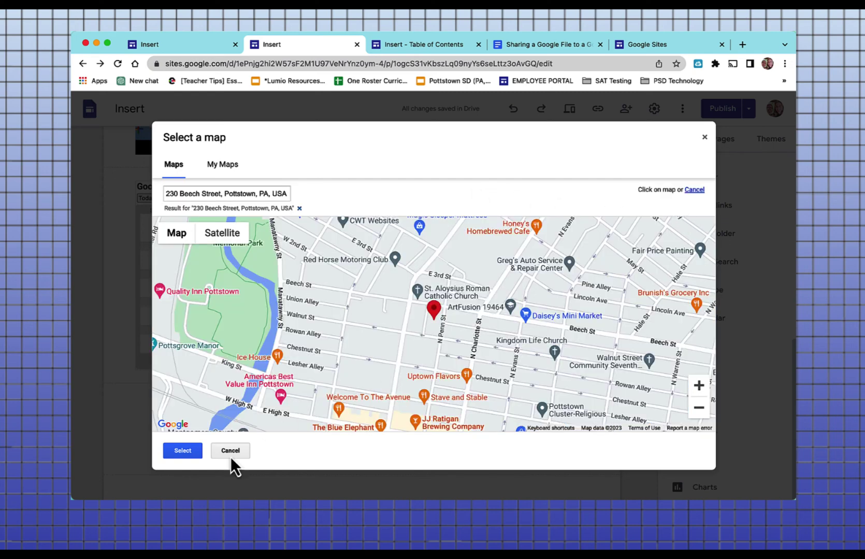
click(181, 451)
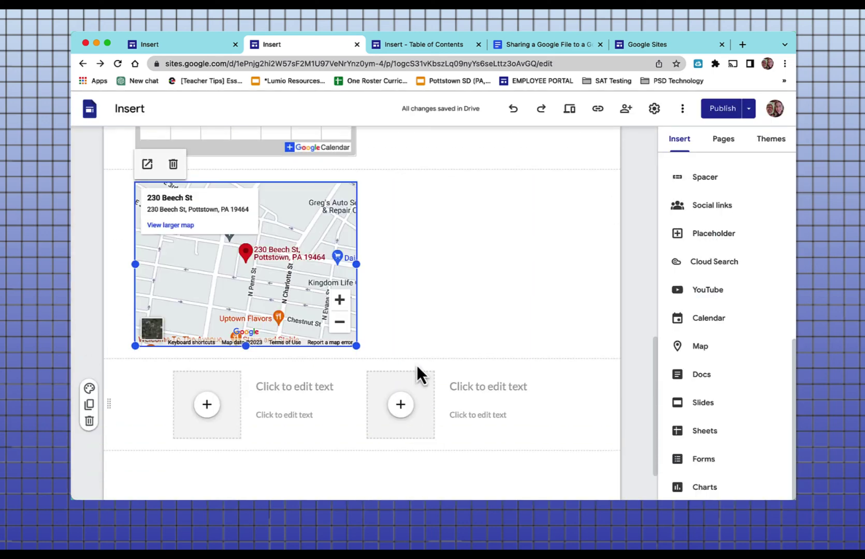
scroll(477, 305, up, 4)
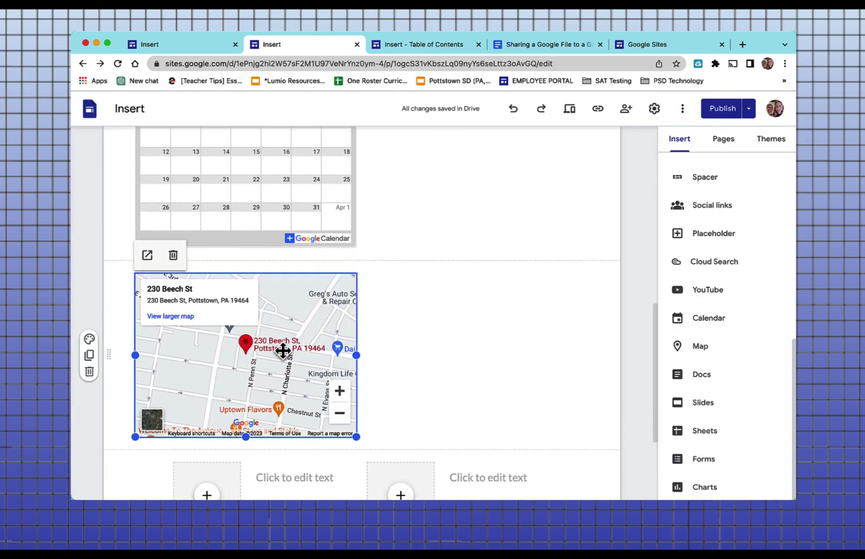
drag(281, 353, 478, 298)
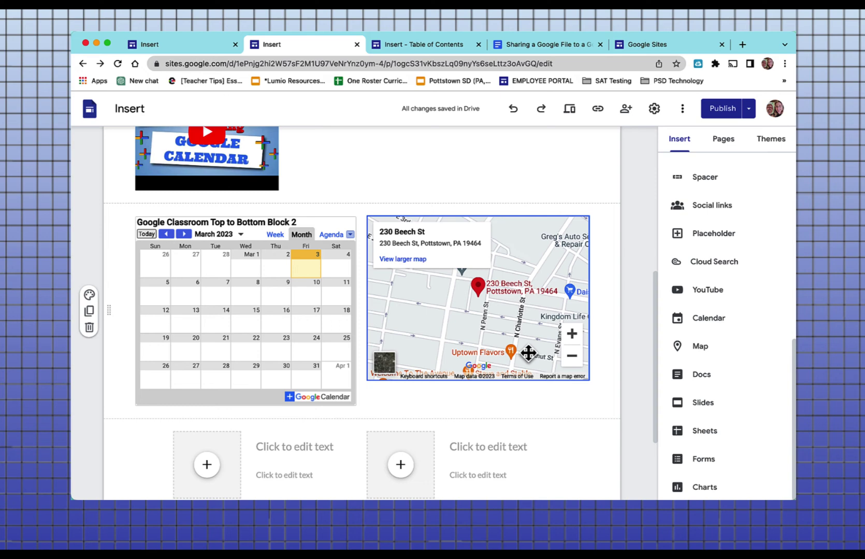
- Embed the Course Selection for 2023-2024 School Year Google Doc as a new page section
scroll(622, 412, down, 2)
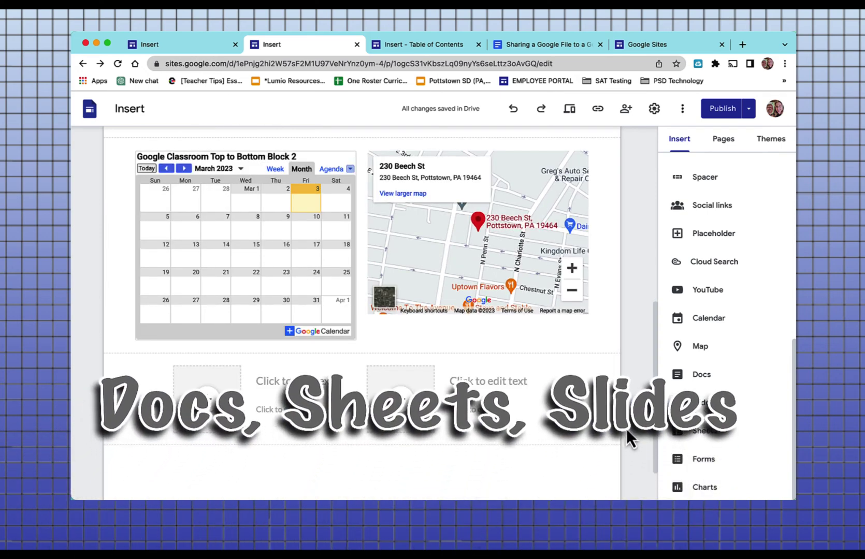
click(701, 383)
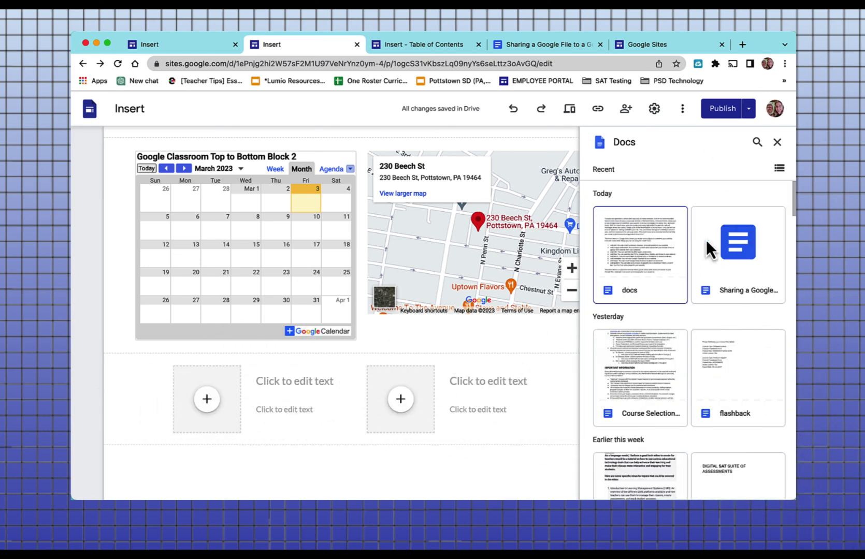
click(642, 363)
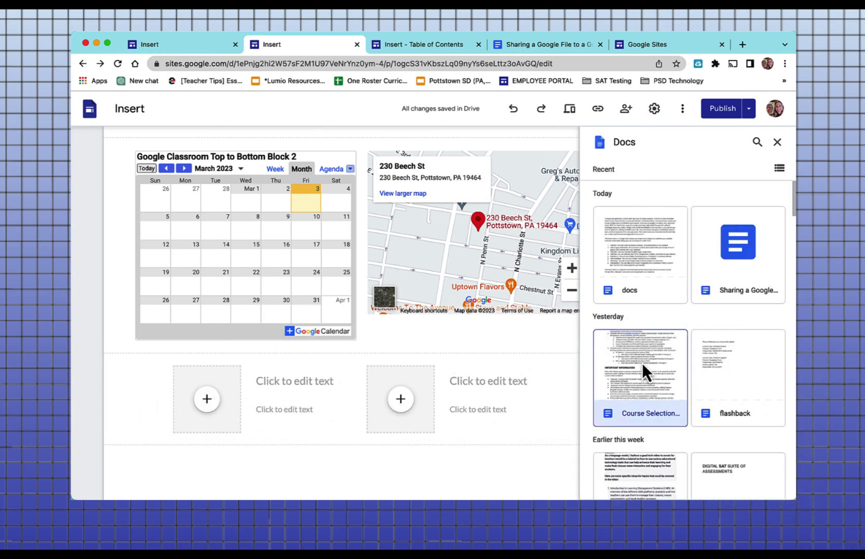
click(765, 485)
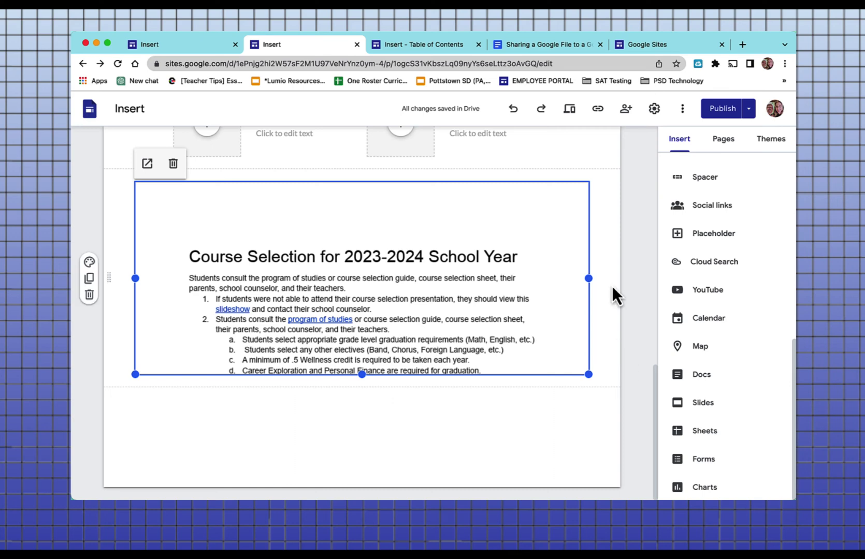
- Set general access on the Sharing a Google File to a Google Site doc to Anyone with the link
click(544, 46)
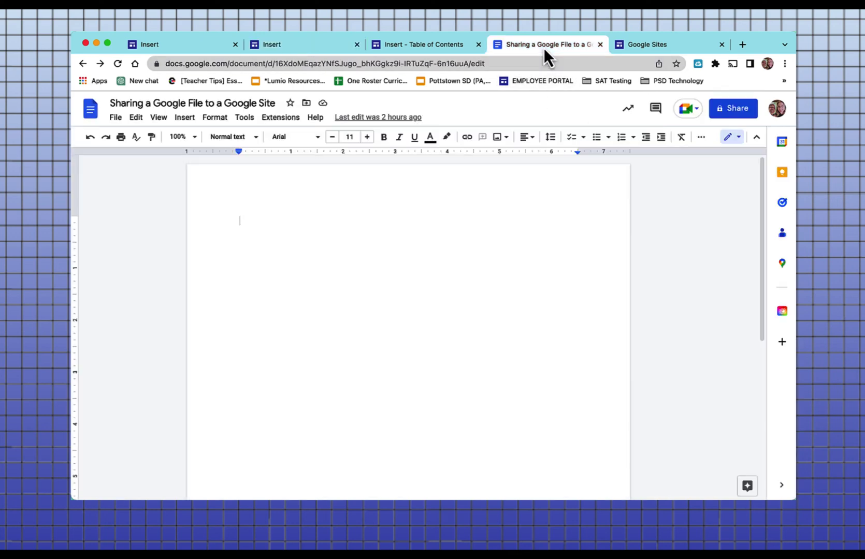
click(730, 111)
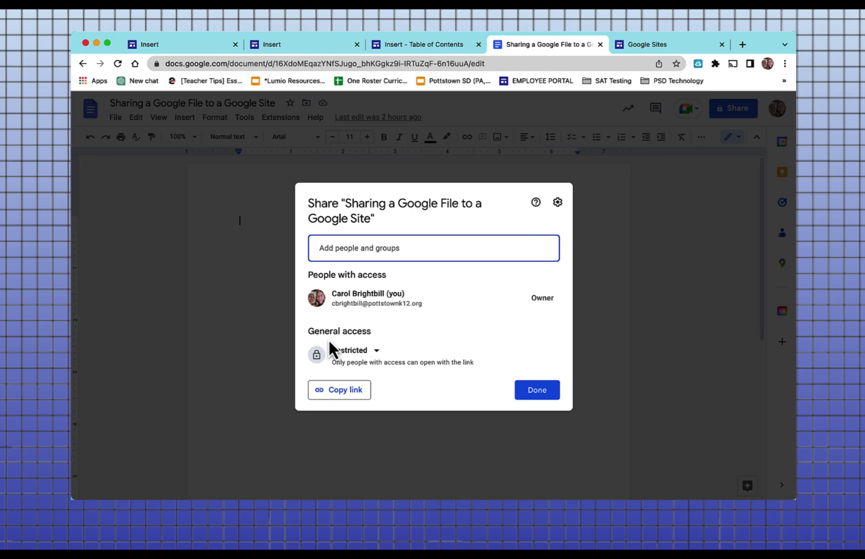
click(379, 356)
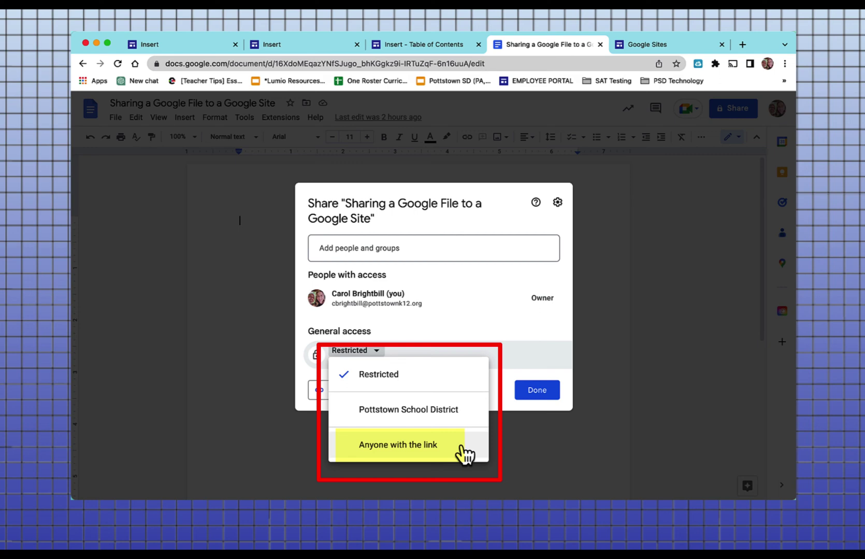
click(445, 454)
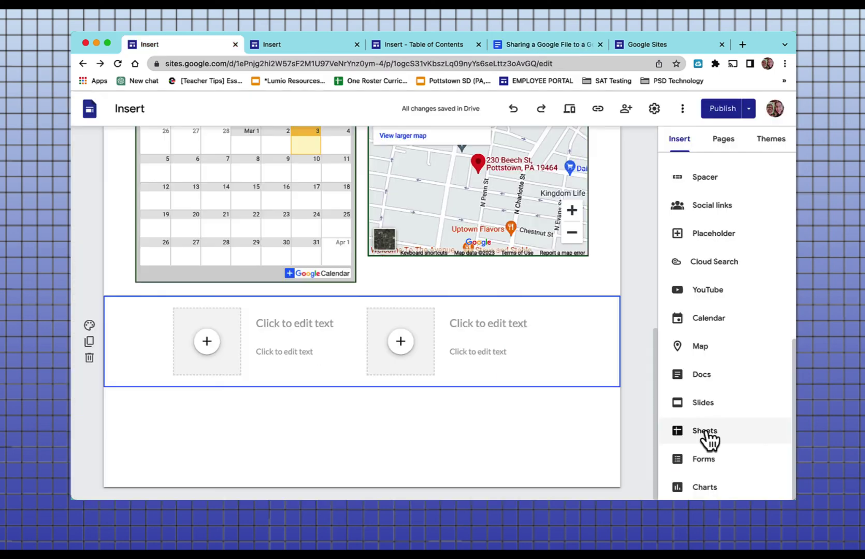
- Embed the St. Patty's Potluck spreadsheet on the page
click(706, 430)
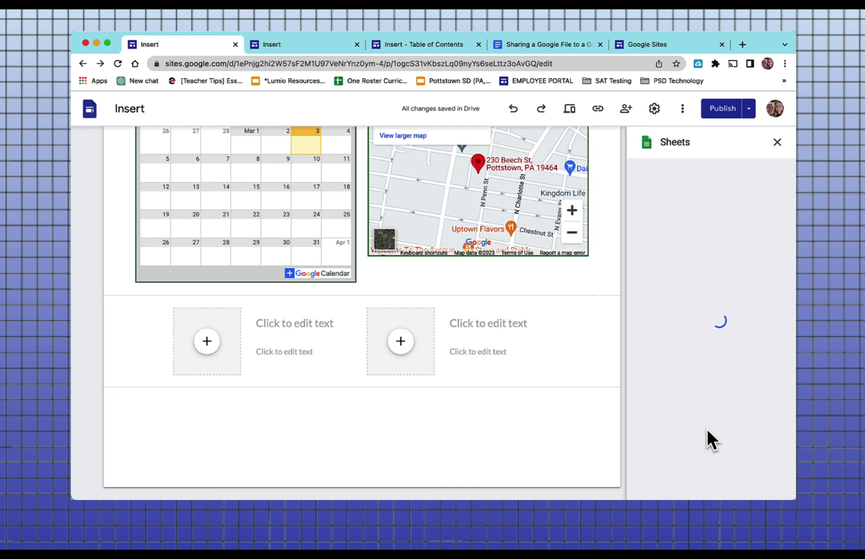
click(643, 359)
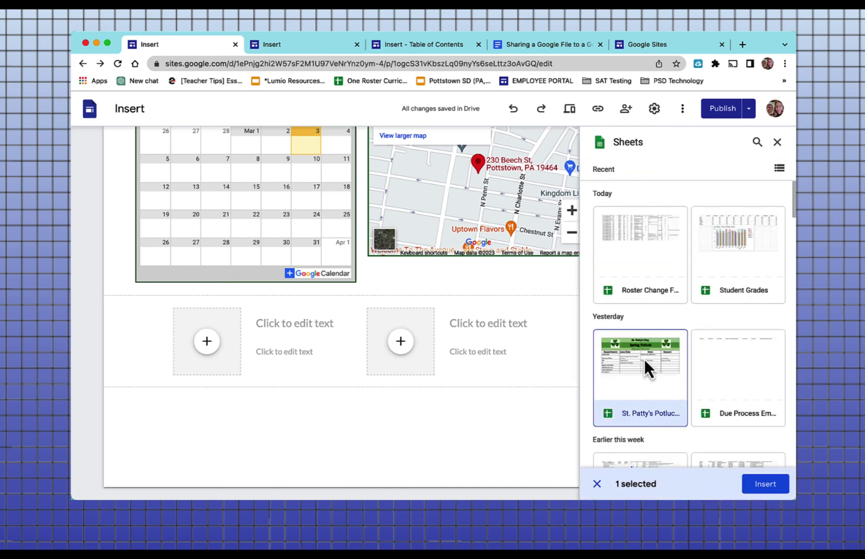
click(764, 484)
- Remove that spreadsheet and embed the April 2022 technology newsletter slideshow instead
click(89, 294)
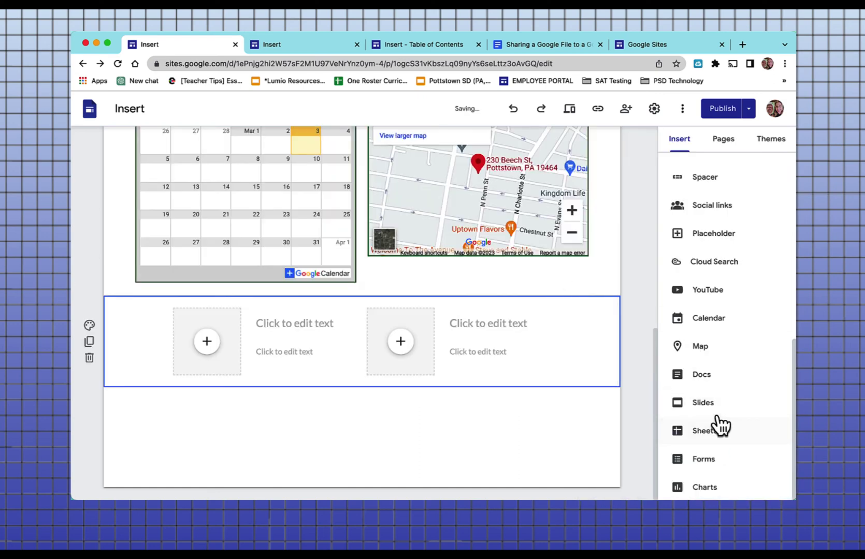
click(703, 404)
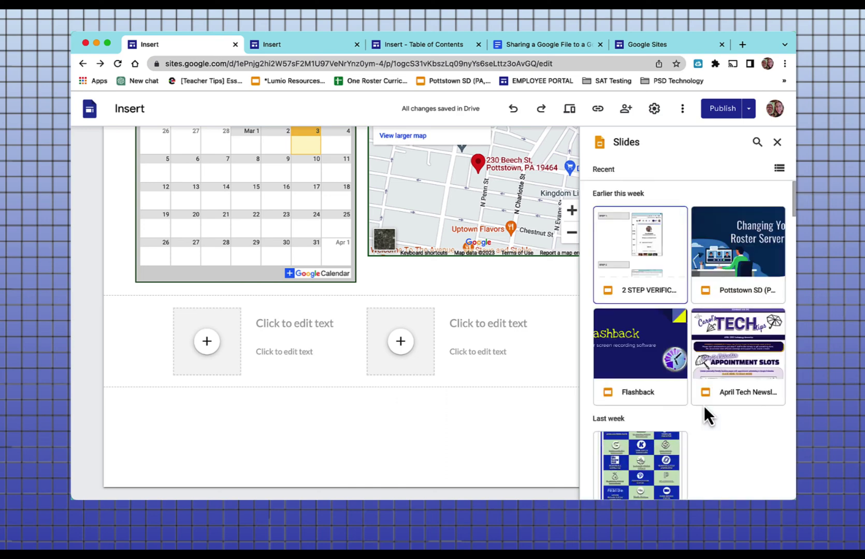
click(742, 344)
- Publish the site, view it live, and page the newsletter slideshow through to slide 3
click(719, 117)
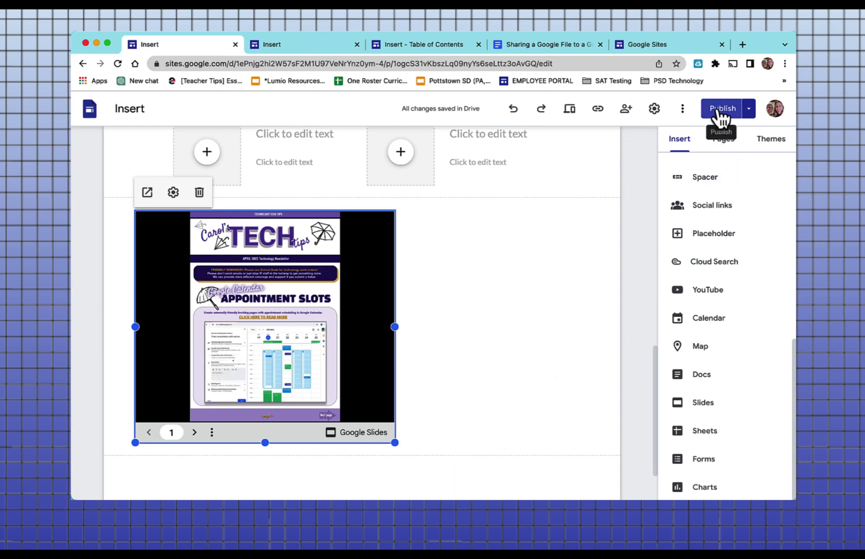
click(765, 109)
click(748, 108)
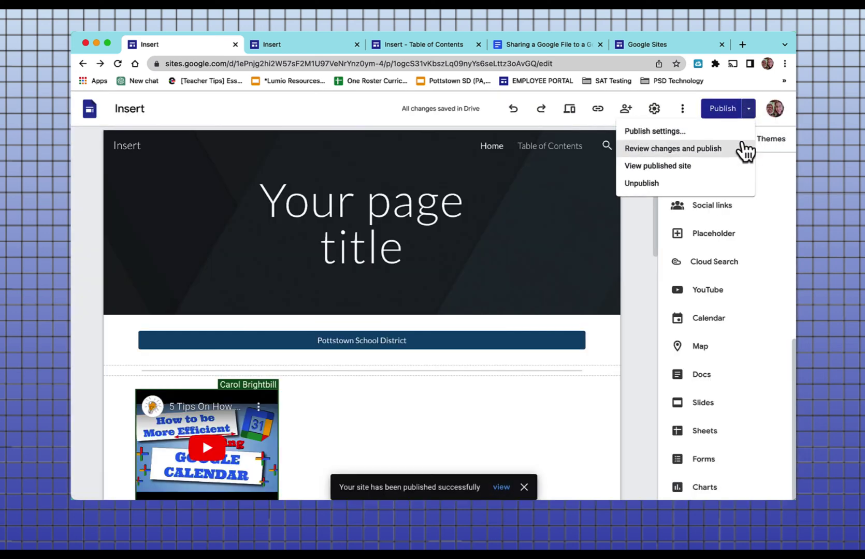
click(672, 167)
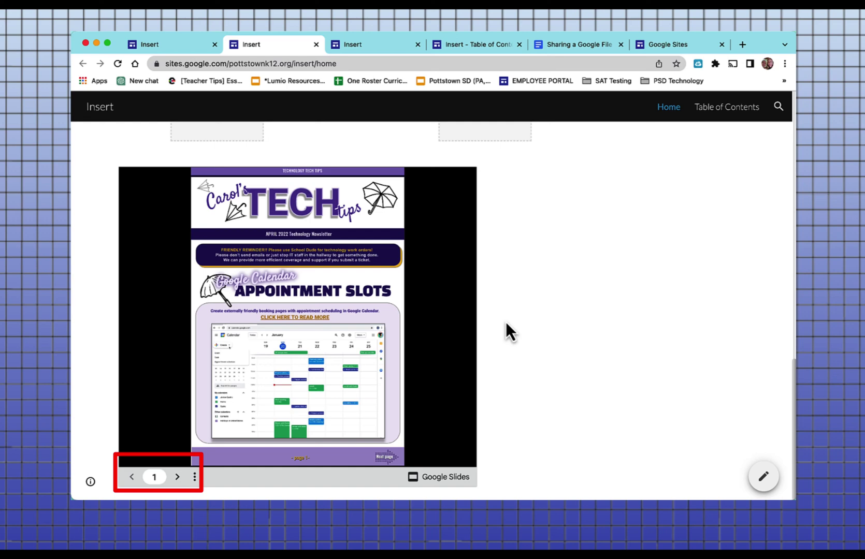
click(176, 477)
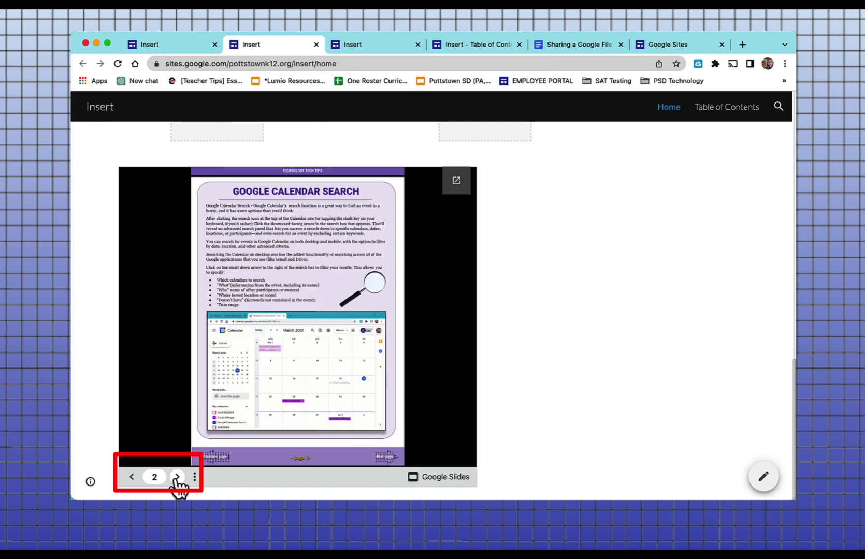
click(177, 477)
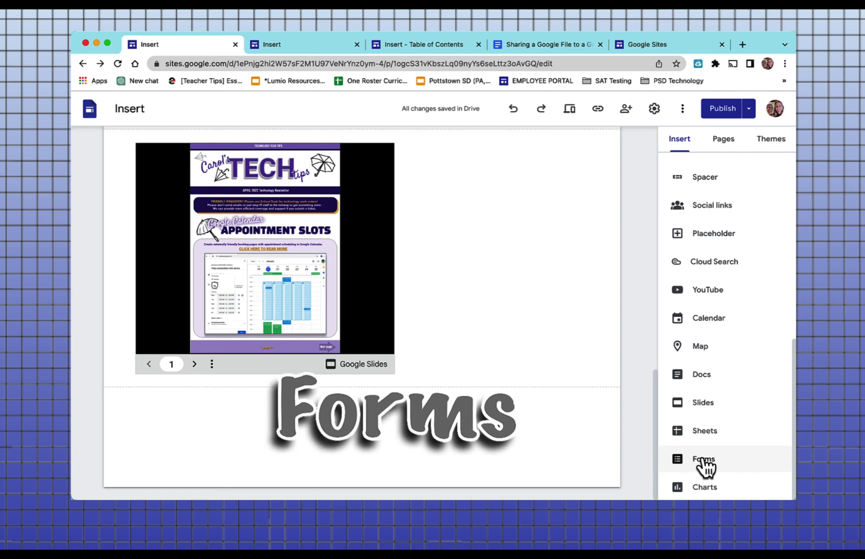
- Embed the Teacher Web Page Contact form from the Forms list below the newsletter slideshow
click(703, 459)
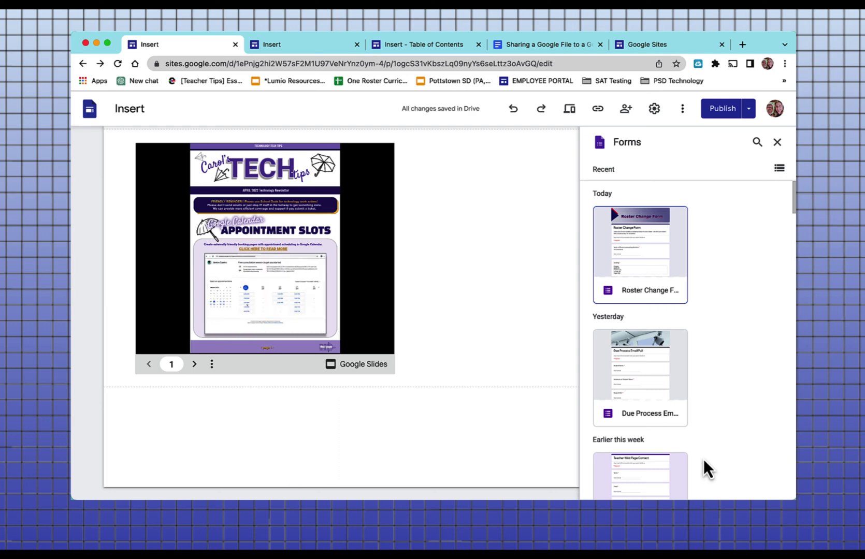
scroll(716, 427, down, 7)
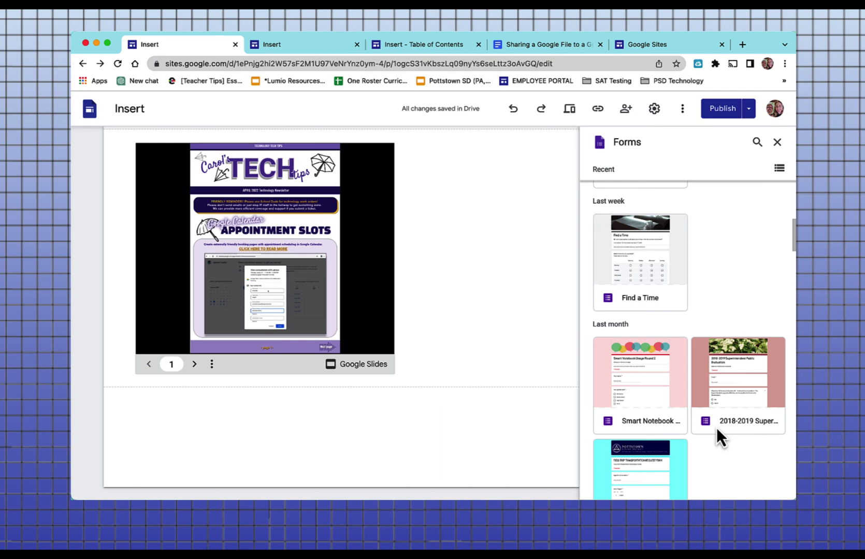
scroll(717, 427, up, 4)
double_click(664, 424)
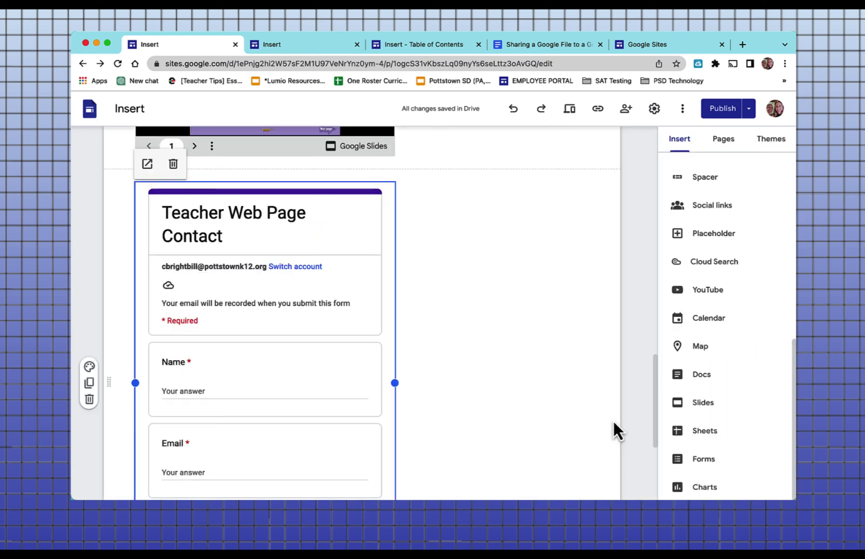
scroll(613, 430, down, 2)
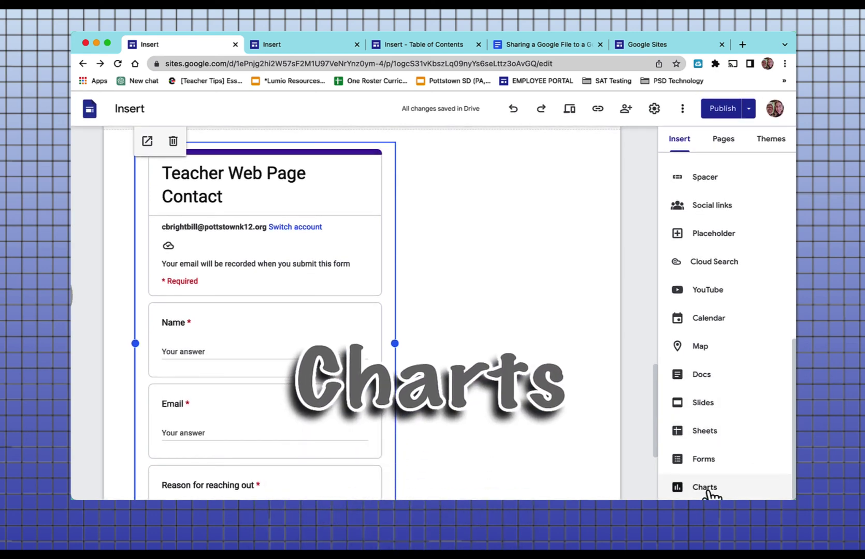
- Add the Student Grades bar chart from the Student Grades spreadsheet above the contact form
click(707, 489)
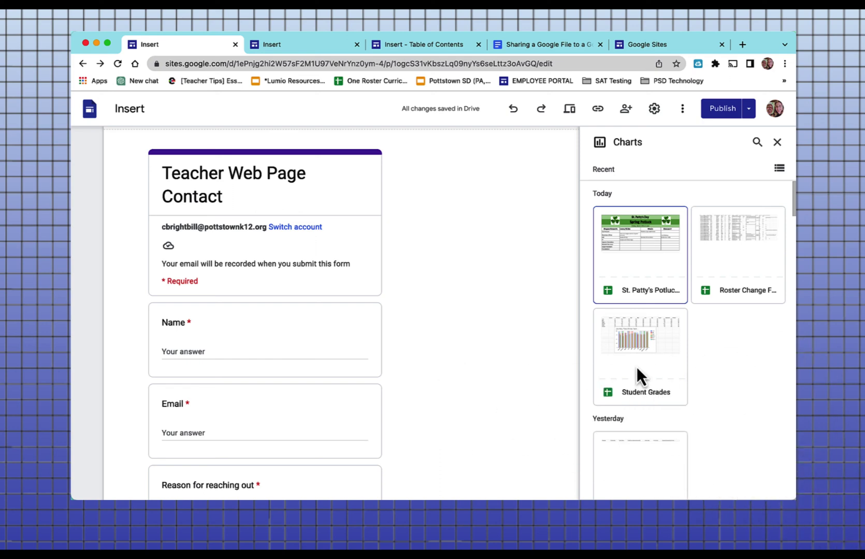
click(625, 363)
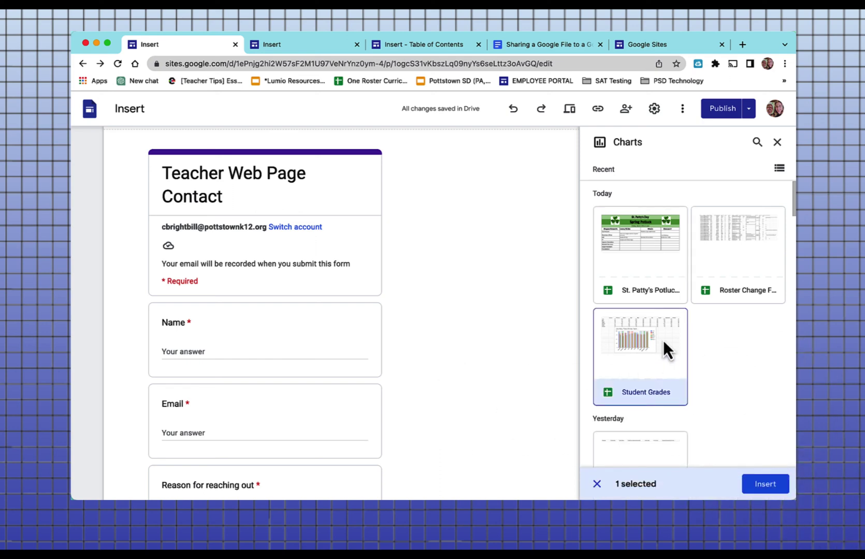
click(767, 489)
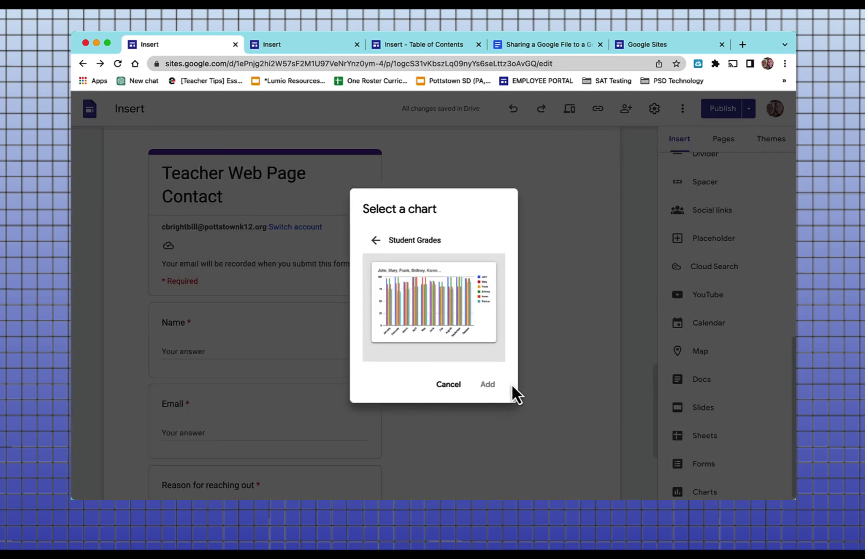
click(433, 311)
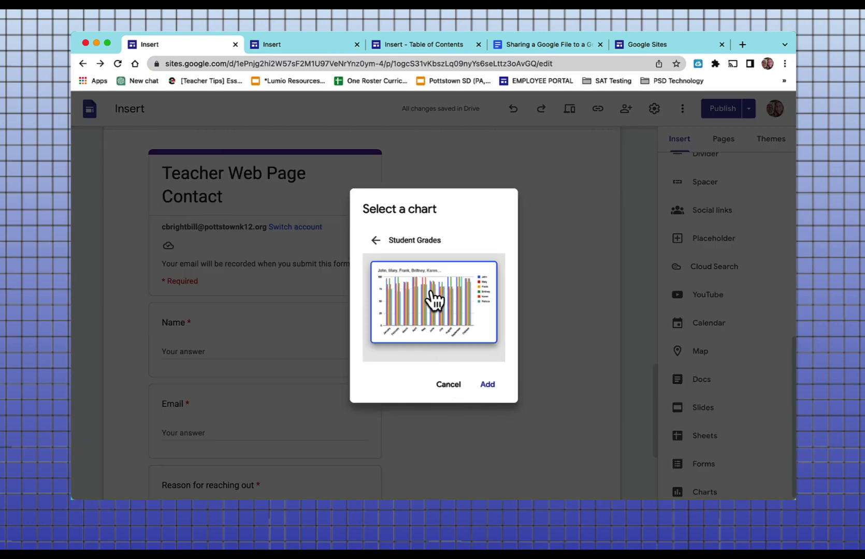
click(486, 385)
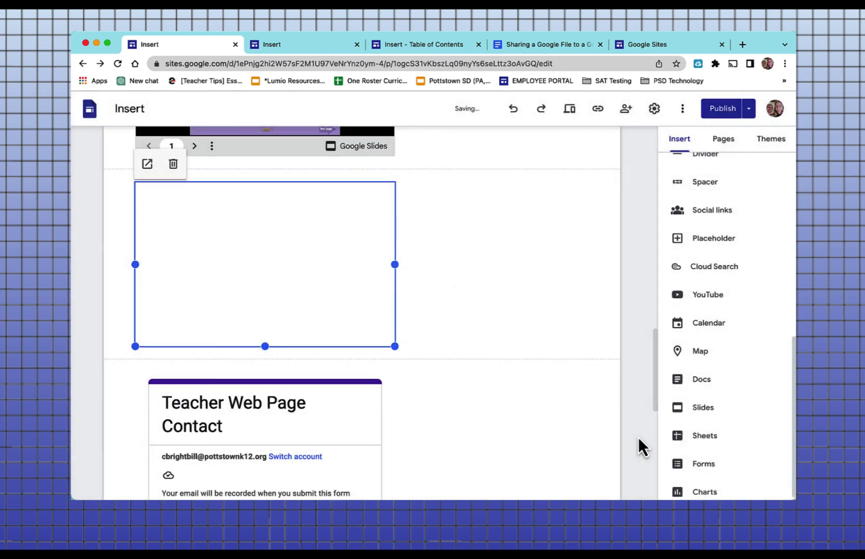